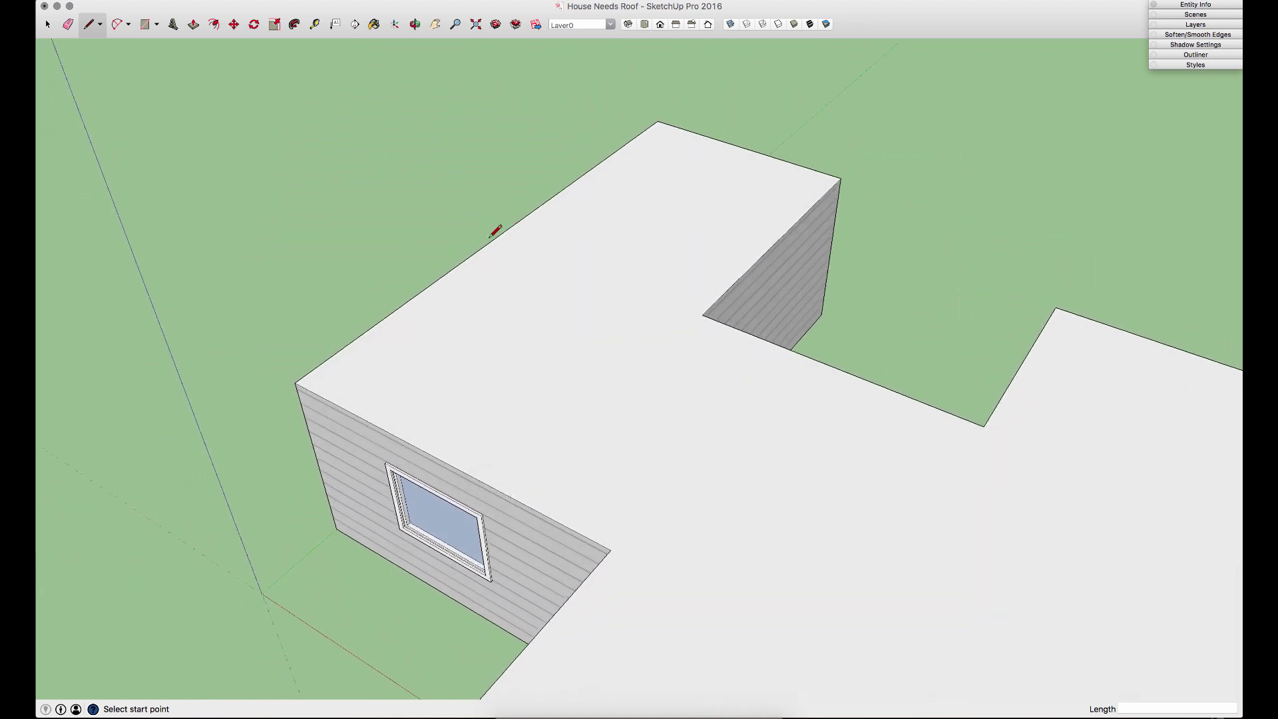
Step: Draw the 12' by 6' roof-slope triangle standing on the roof edge and close it into a face
{"action": "left_click", "coordinate": [518, 222]}
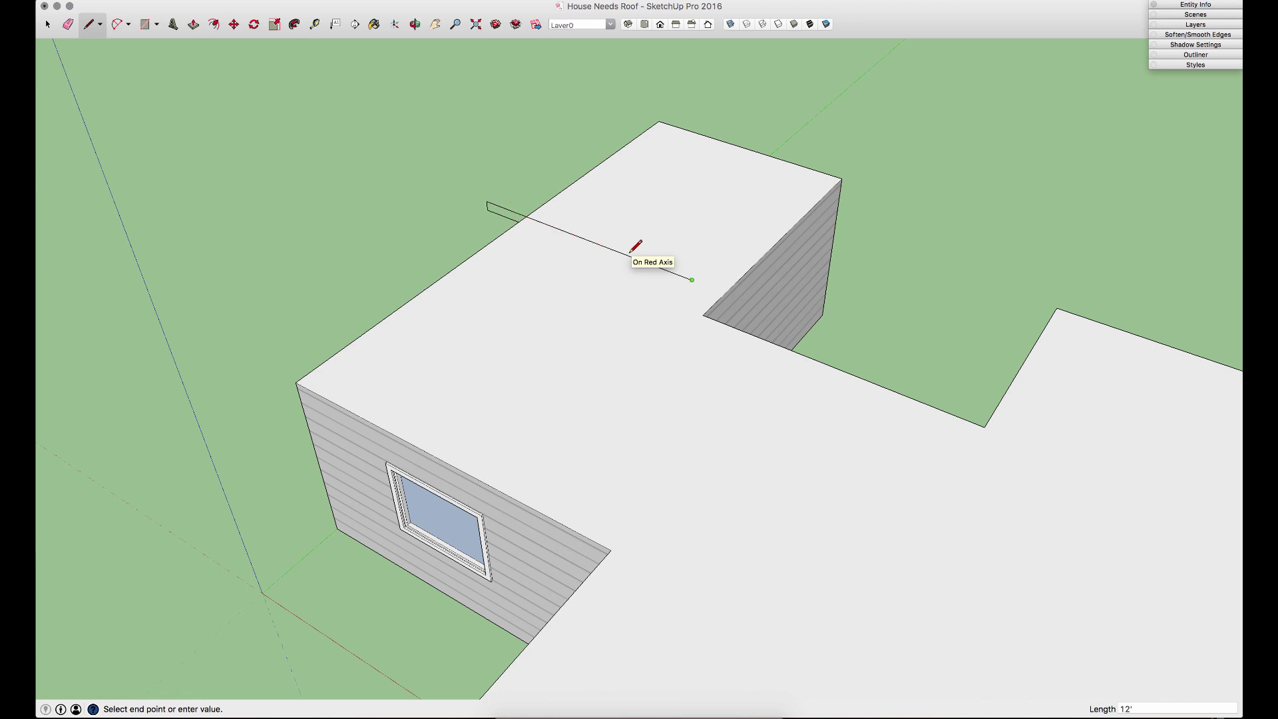
{"action": "middle_click_drag", "start_coordinate": [630, 252], "coordinate": [668, 257]}
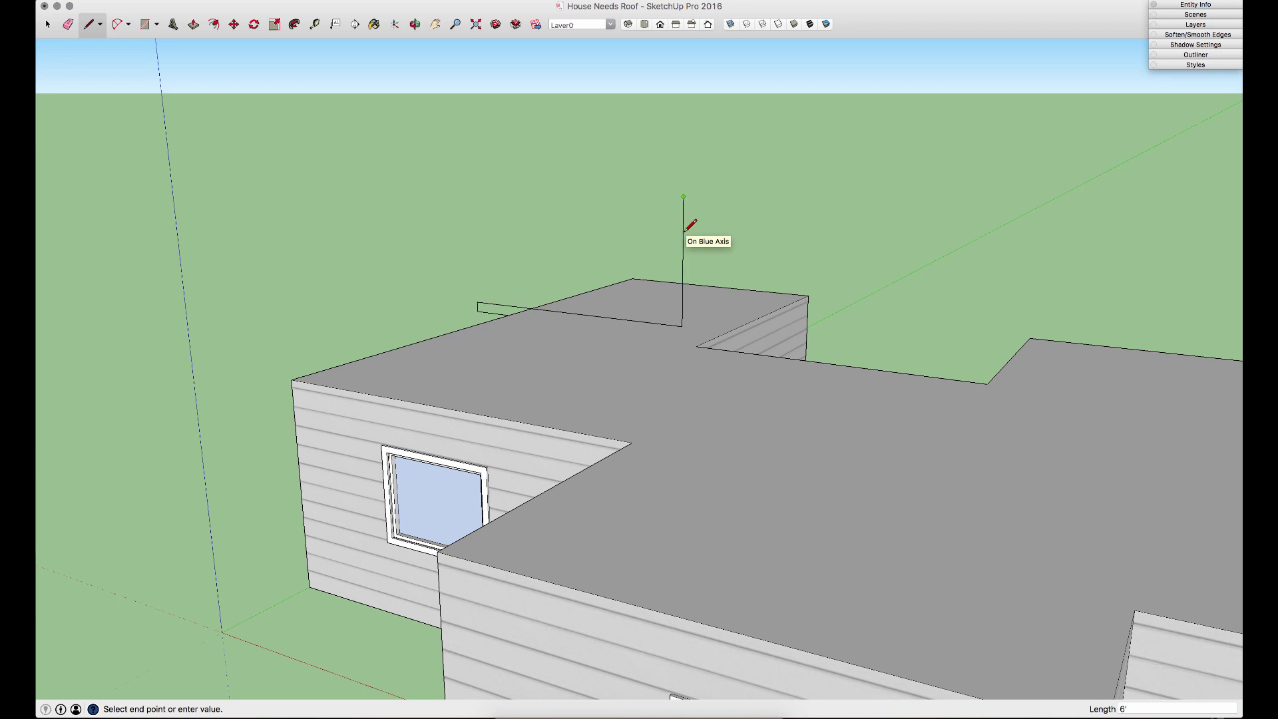
{"action": "middle_click_drag", "start_coordinate": [664, 214], "coordinate": [657, 205]}
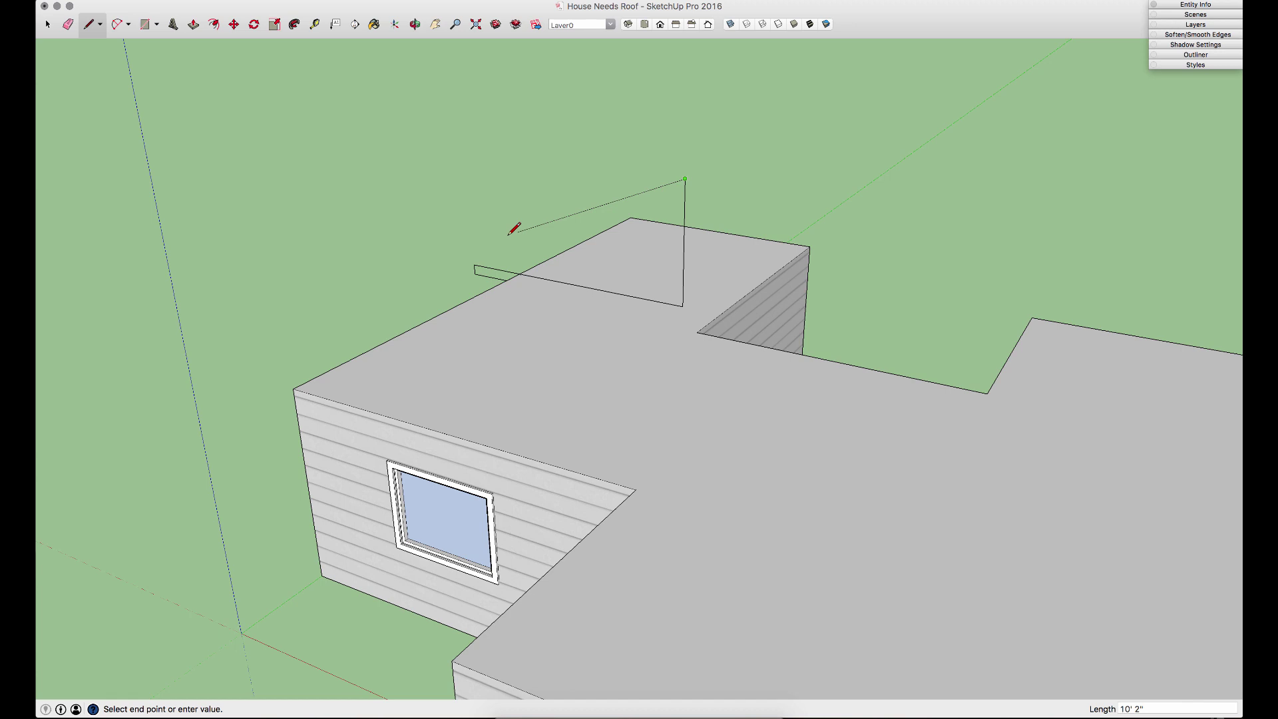
{"action": "left_click", "coordinate": [474, 265]}
{"action": "scroll", "coordinate": [476, 278], "scroll_direction": "up", "scroll_amount": 5}
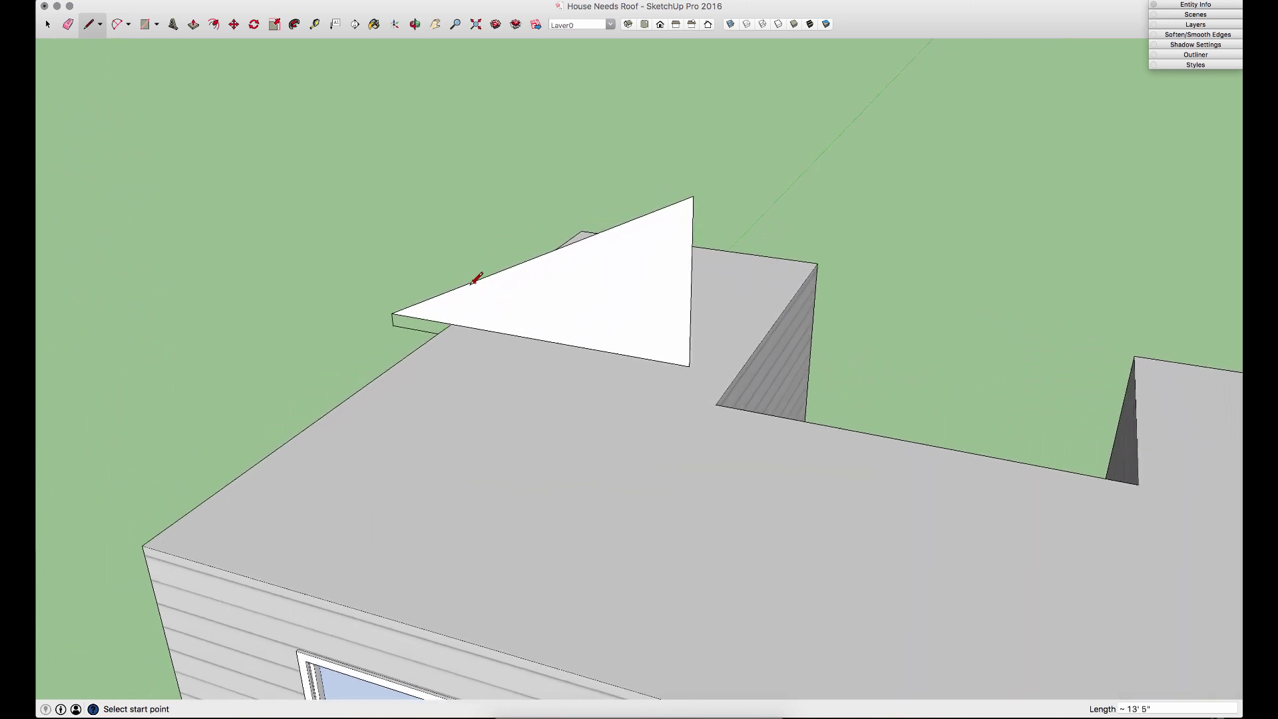
{"action": "scroll", "coordinate": [476, 279], "scroll_direction": "up", "scroll_amount": 5}
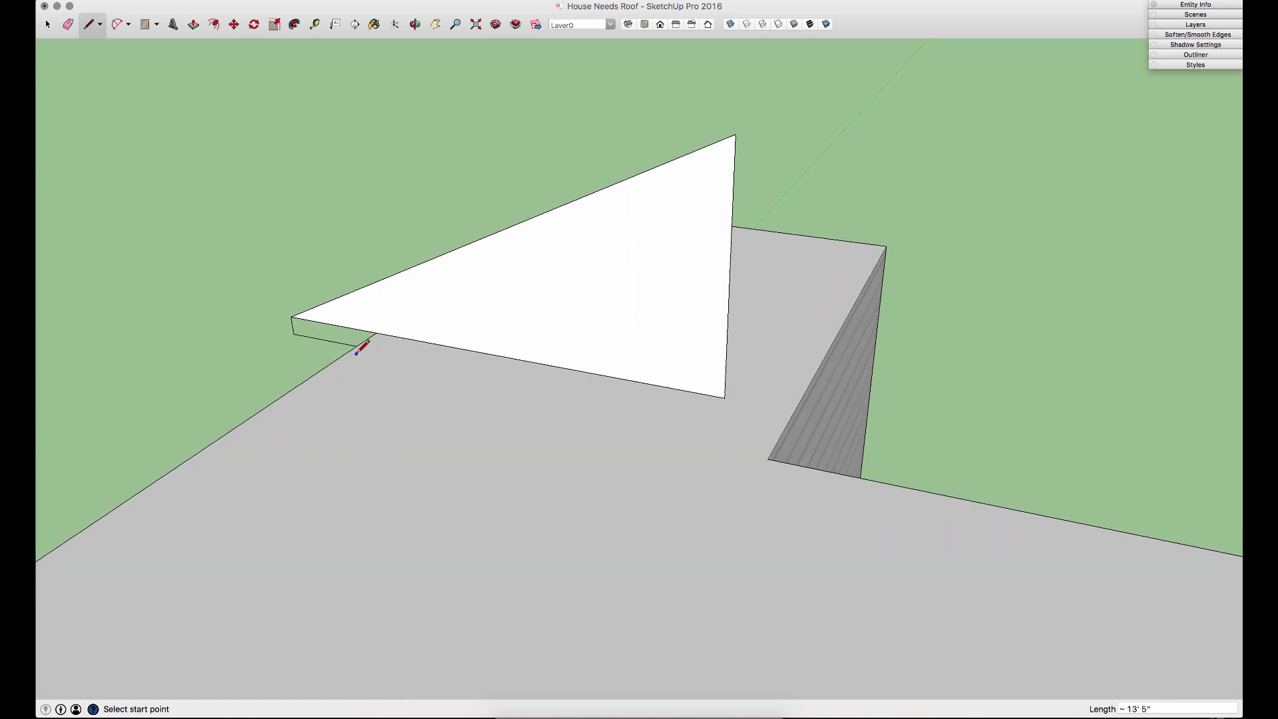
Step: Add the 6-inch fascia strip beneath the triangle and erase stray lines
{"action": "left_click", "coordinate": [724, 416]}
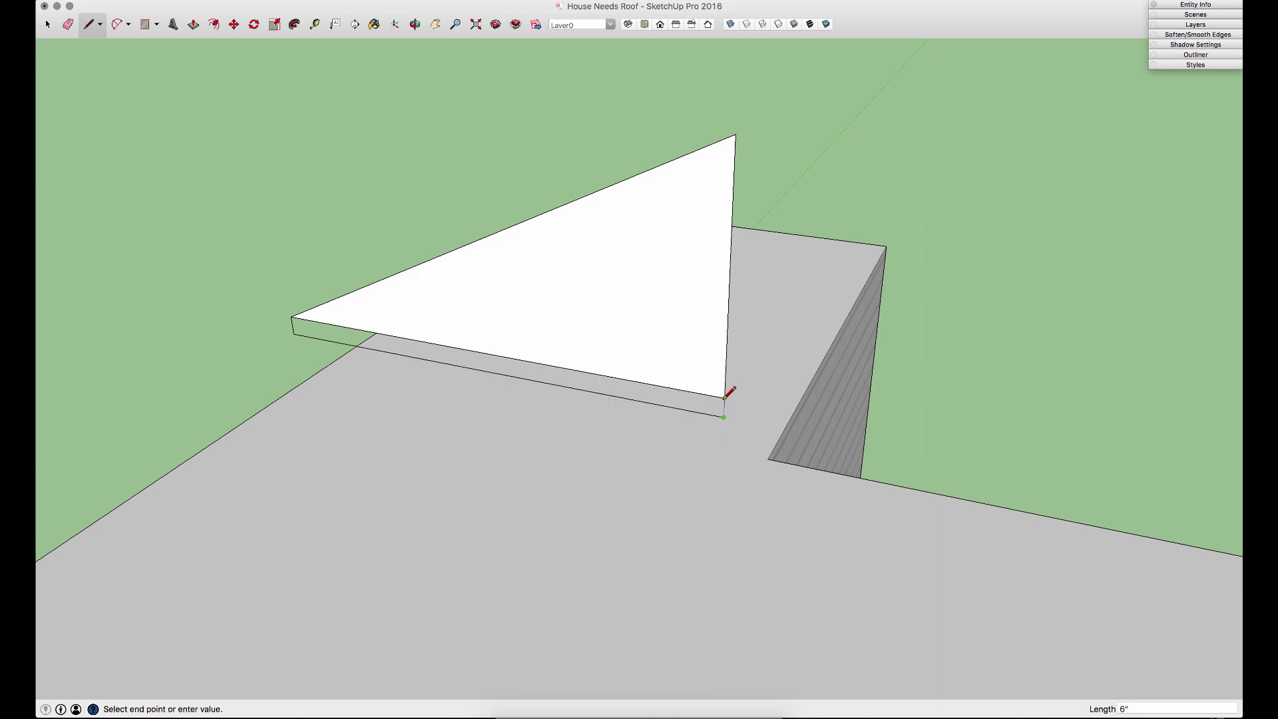
{"action": "left_click", "coordinate": [724, 398]}
{"action": "key", "text": "e"}
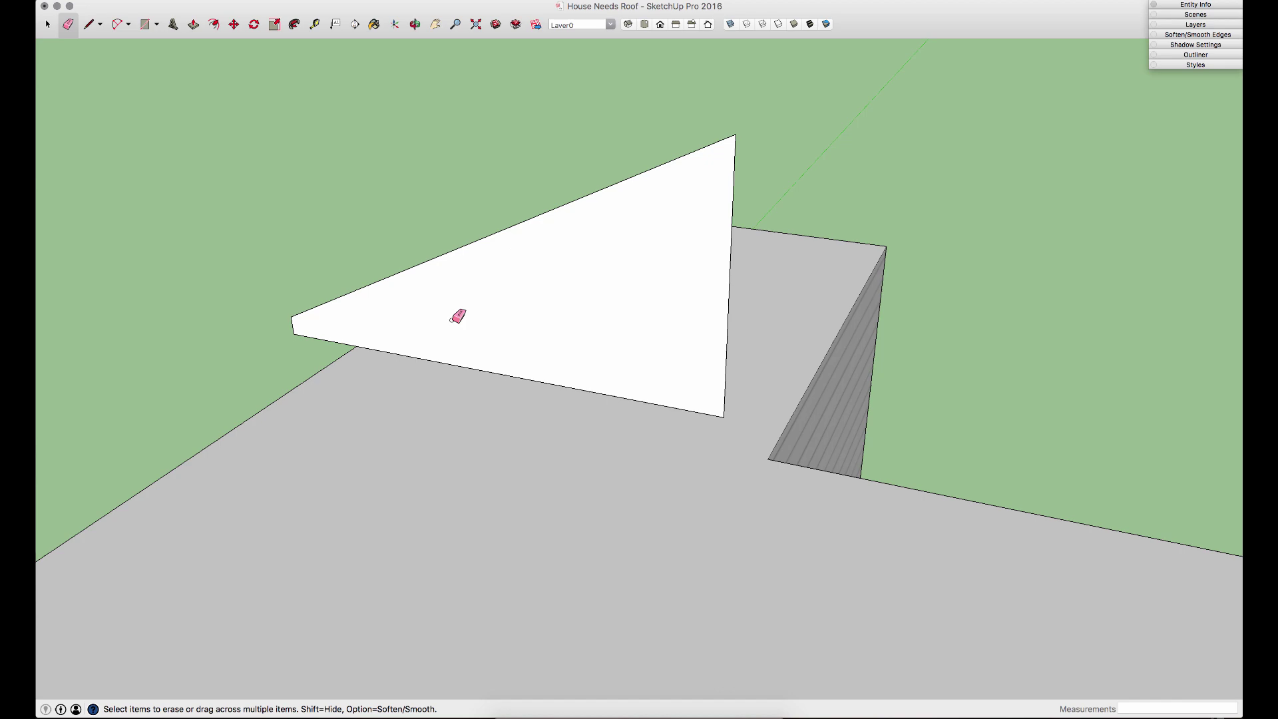
{"action": "mouse_move", "coordinate": [458, 316]}
{"action": "middle_mouse_down"}
{"action": "mouse_move", "coordinate": [491, 294]}
{"action": "mouse_move", "coordinate": [363, 211]}
{"action": "mouse_move", "coordinate": [323, 248]}
{"action": "mouse_move", "coordinate": [568, 245]}
{"action": "mouse_move", "coordinate": [562, 171]}
{"action": "mouse_move", "coordinate": [528, 163]}
{"action": "mouse_move", "coordinate": [557, 202]}
{"action": "middle_mouse_up"}
{"action": "key", "text": "space"}
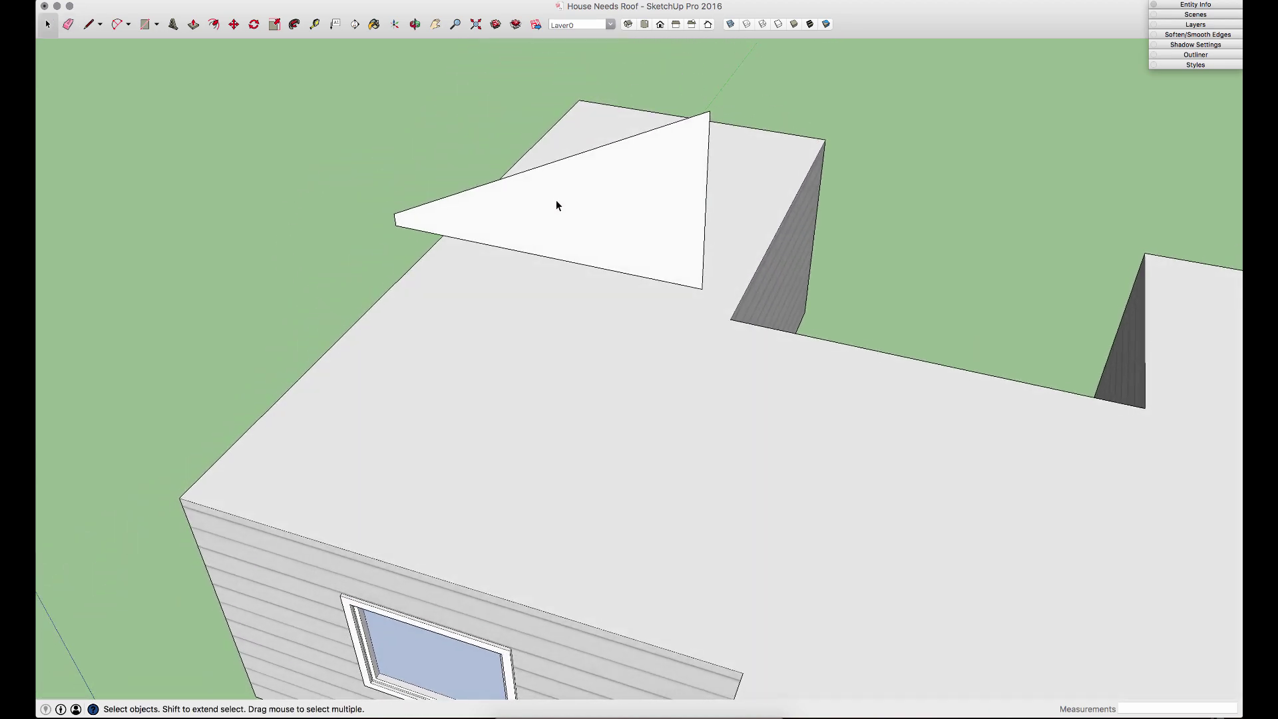
Step: Sweep the triangle profile along the flat roof outline with Follow Me, then push/pull a roof face into shape
{"action": "left_click", "coordinate": [543, 349]}
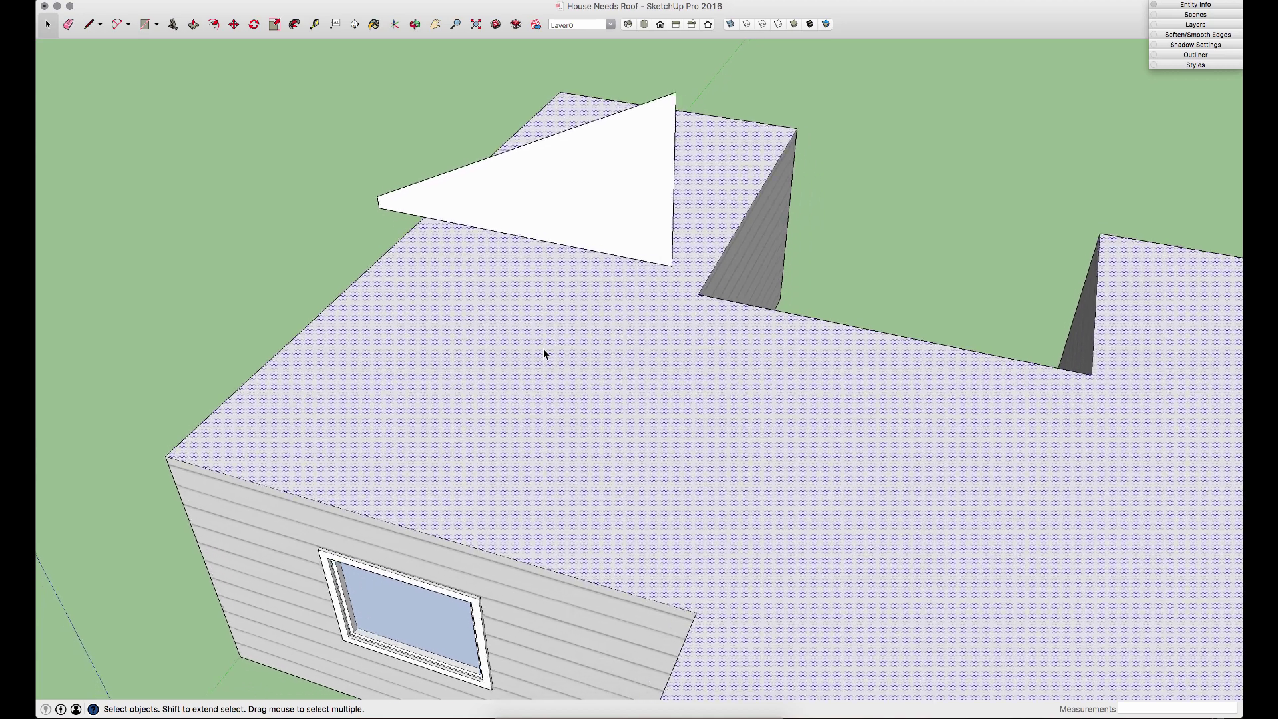
{"action": "scroll", "coordinate": [543, 349], "scroll_direction": "down", "scroll_amount": 3}
{"action": "middle_click_drag", "start_coordinate": [543, 349], "coordinate": [668, 387]}
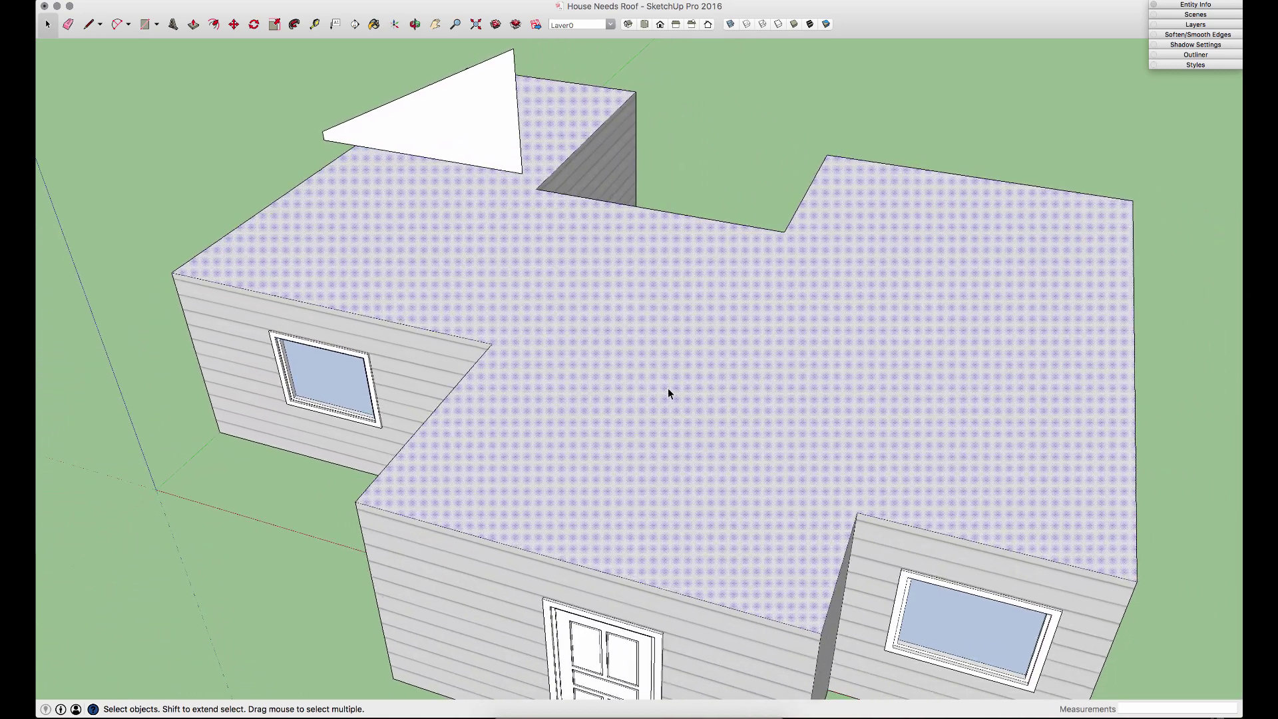
{"action": "left_click", "coordinate": [294, 24]}
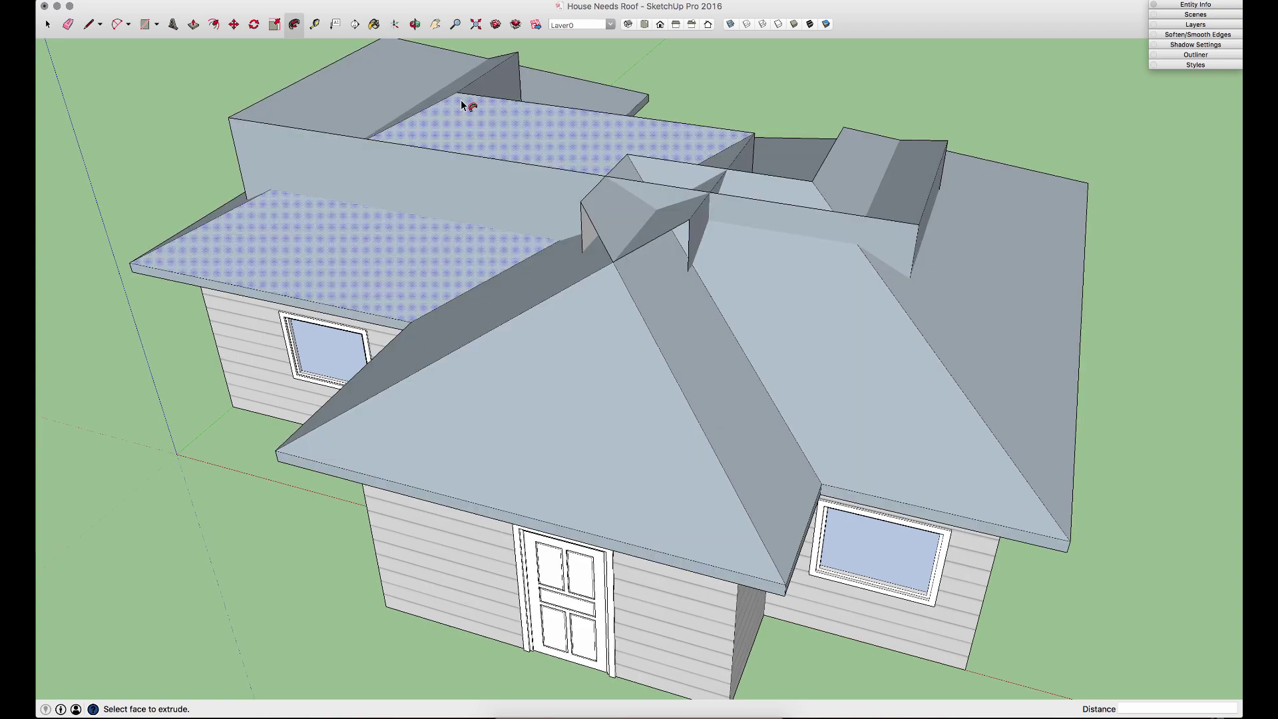
{"action": "middle_click_drag", "start_coordinate": [465, 105], "coordinate": [672, 353]}
Step: Select all connected roof geometry and apply Intersect Faces With Selection
{"action": "key", "text": "space"}
{"action": "triple_click", "coordinate": [650, 340]}
{"action": "right_click", "coordinate": [672, 353]}
{"action": "mouse_move", "coordinate": [728, 464]}
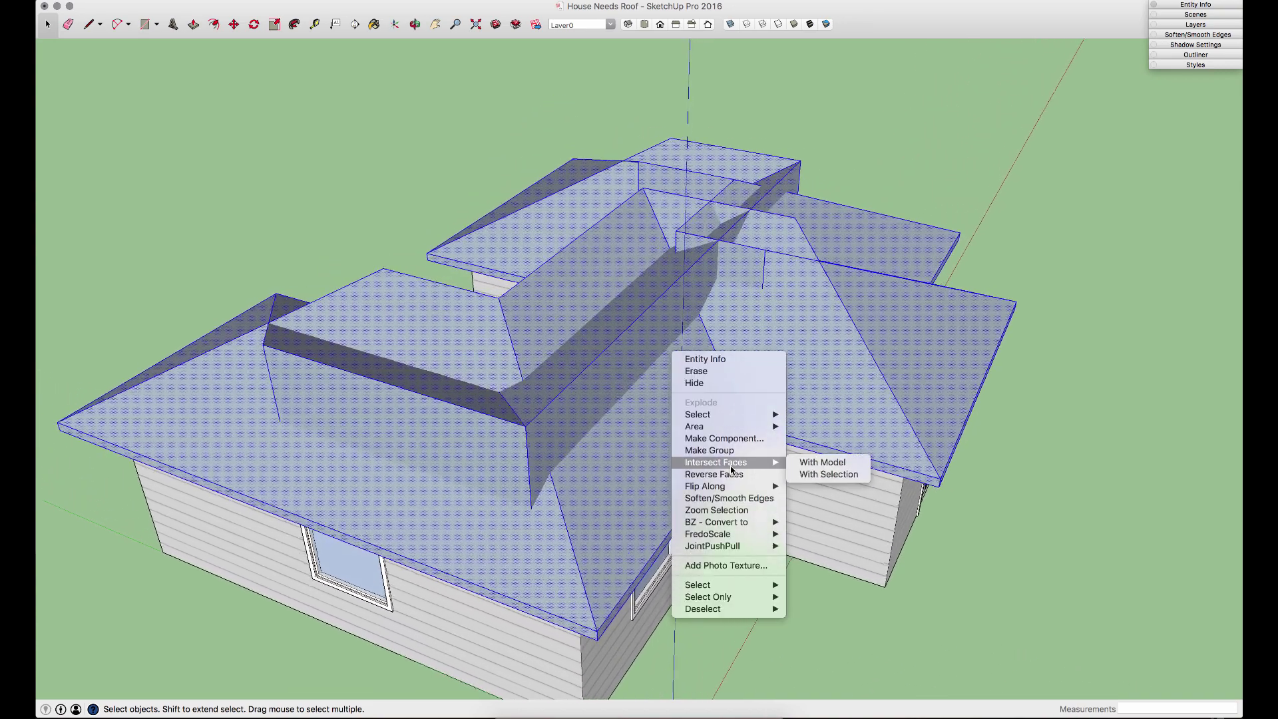
{"action": "left_click", "coordinate": [825, 475]}
{"action": "mouse_move", "coordinate": [724, 285]}
{"action": "middle_mouse_down"}
{"action": "mouse_move", "coordinate": [343, 286]}
{"action": "mouse_move", "coordinate": [350, 250]}
{"action": "mouse_move", "coordinate": [390, 240]}
{"action": "mouse_move", "coordinate": [404, 252]}
{"action": "middle_mouse_up"}
{"action": "key", "text": "e"}
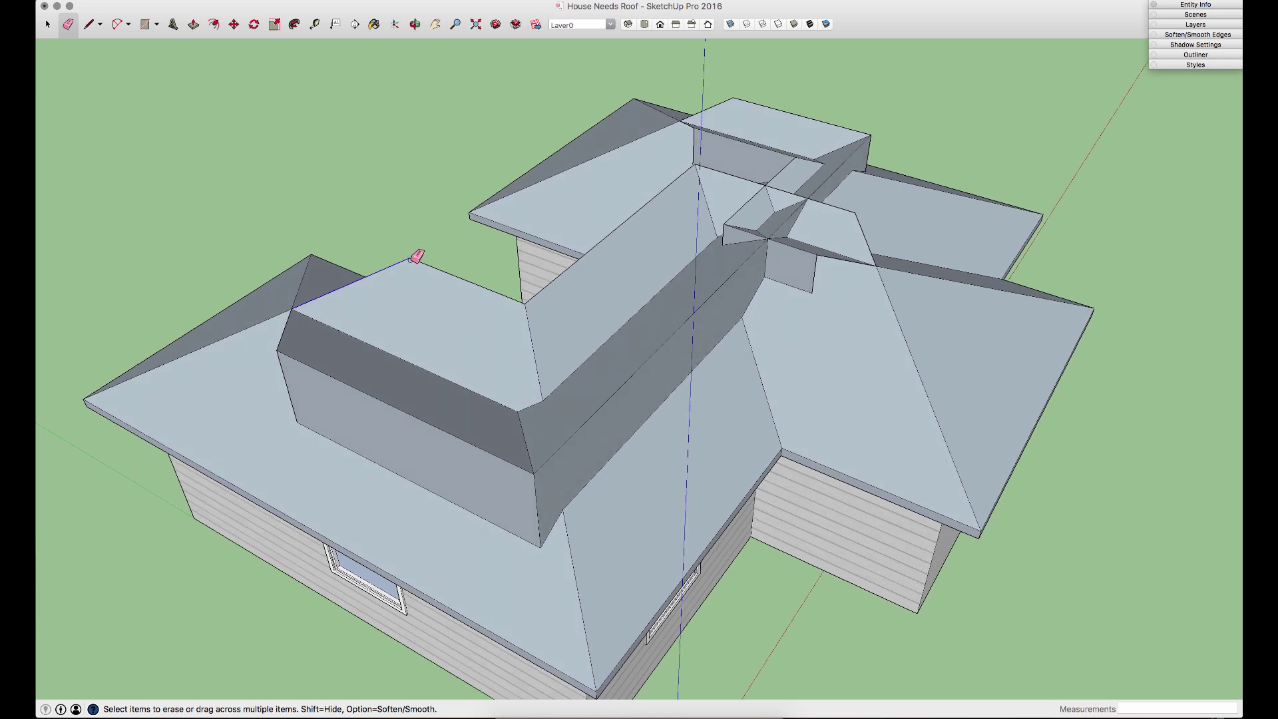
Step: Erase the leftover edges on the roof top, raised section and near the ridge
{"action": "left_click", "coordinate": [414, 259]}
{"action": "mouse_move", "coordinate": [428, 285]}
{"action": "middle_mouse_down"}
{"action": "mouse_move", "coordinate": [288, 334]}
{"action": "mouse_move", "coordinate": [301, 321]}
{"action": "middle_mouse_up"}
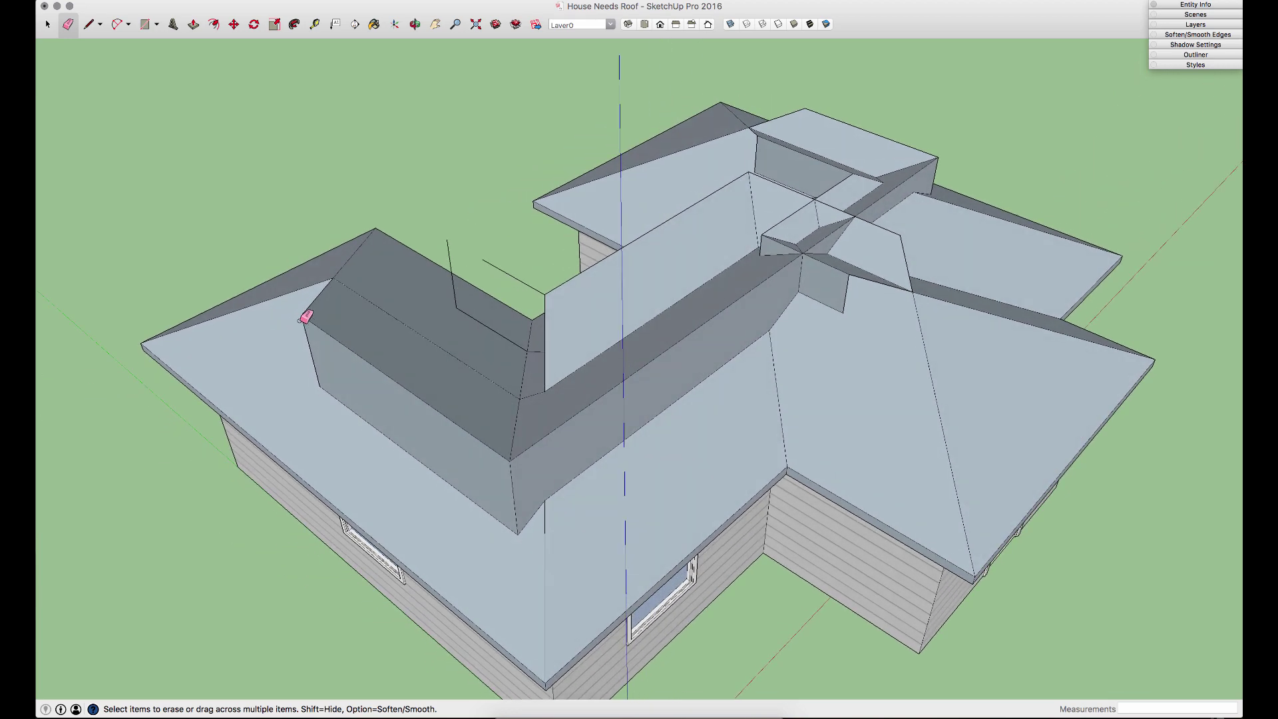
{"action": "left_click", "coordinate": [304, 313]}
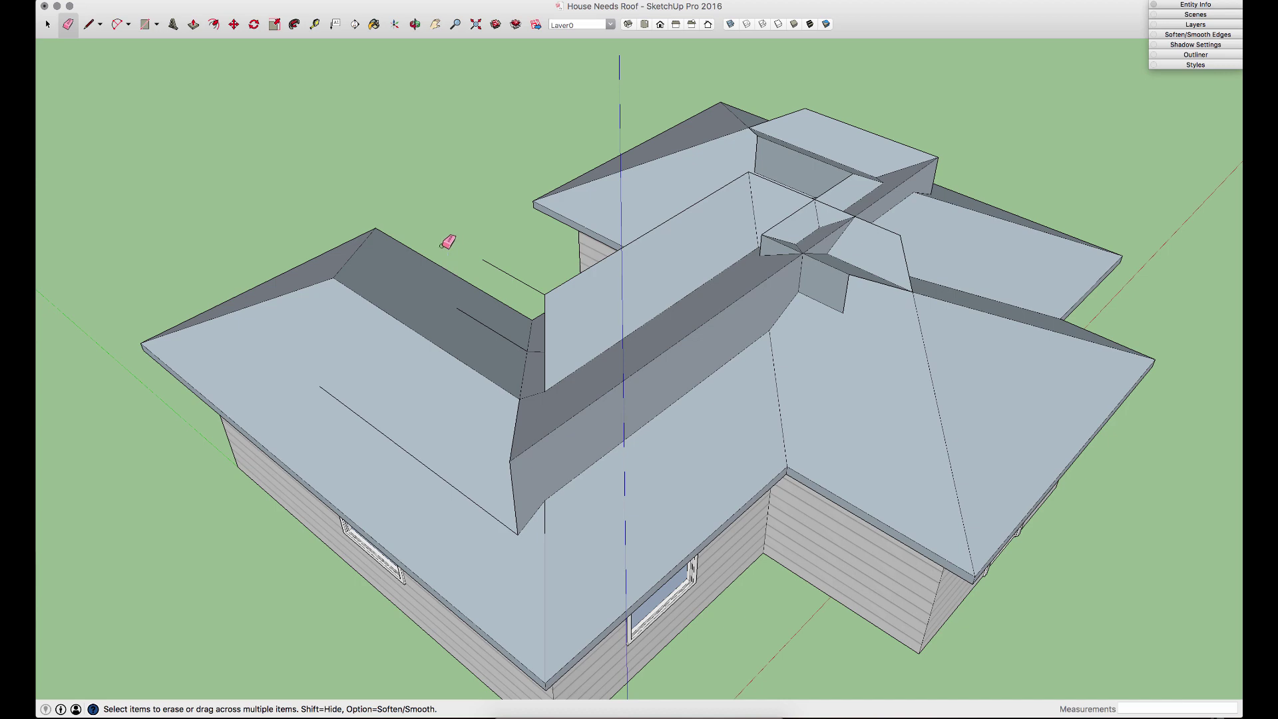
{"action": "mouse_move", "coordinate": [447, 241]}
{"action": "middle_mouse_down"}
{"action": "mouse_move", "coordinate": [536, 289]}
{"action": "mouse_move", "coordinate": [534, 308]}
{"action": "mouse_move", "coordinate": [645, 477]}
{"action": "mouse_move", "coordinate": [712, 468]}
{"action": "mouse_move", "coordinate": [591, 314]}
{"action": "mouse_move", "coordinate": [353, 186]}
{"action": "mouse_move", "coordinate": [350, 222]}
{"action": "mouse_move", "coordinate": [328, 229]}
{"action": "middle_mouse_up"}
{"action": "left_click", "coordinate": [537, 294]}
{"action": "left_click", "coordinate": [736, 478]}
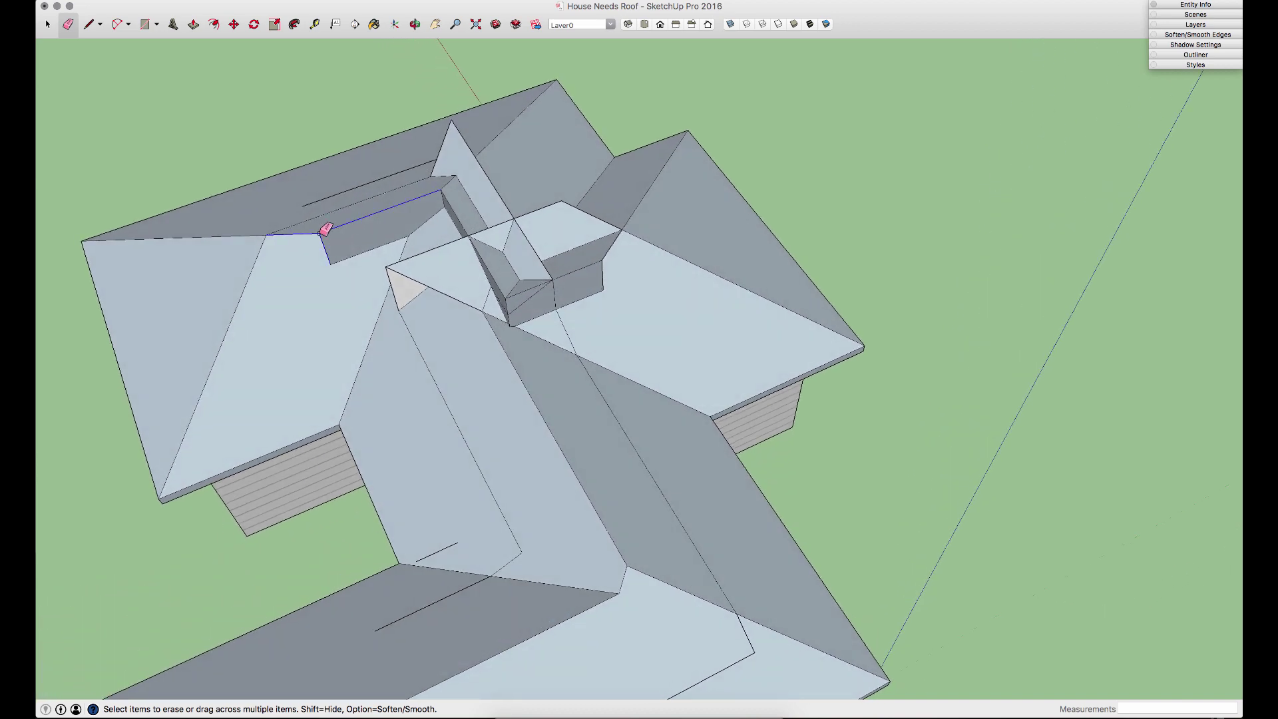
{"action": "left_click", "coordinate": [464, 117]}
{"action": "mouse_move", "coordinate": [565, 220]}
{"action": "middle_mouse_down"}
{"action": "mouse_move", "coordinate": [561, 188]}
{"action": "mouse_move", "coordinate": [448, 245]}
{"action": "mouse_move", "coordinate": [383, 230]}
{"action": "mouse_move", "coordinate": [465, 239]}
{"action": "mouse_move", "coordinate": [459, 214]}
{"action": "mouse_move", "coordinate": [399, 246]}
{"action": "mouse_move", "coordinate": [477, 297]}
{"action": "mouse_move", "coordinate": [379, 280]}
{"action": "mouse_move", "coordinate": [296, 287]}
{"action": "middle_mouse_up"}
{"action": "left_click", "coordinate": [512, 217]}
{"action": "left_click", "coordinate": [392, 236]}
{"action": "left_click", "coordinate": [389, 244]}
Step: Erase the extra edges and small triangle faces at the valley corner
{"action": "mouse_move", "coordinate": [321, 328]}
{"action": "middle_mouse_down"}
{"action": "mouse_move", "coordinate": [465, 388]}
{"action": "mouse_move", "coordinate": [588, 398]}
{"action": "middle_mouse_up"}
{"action": "left_click", "coordinate": [577, 402]}
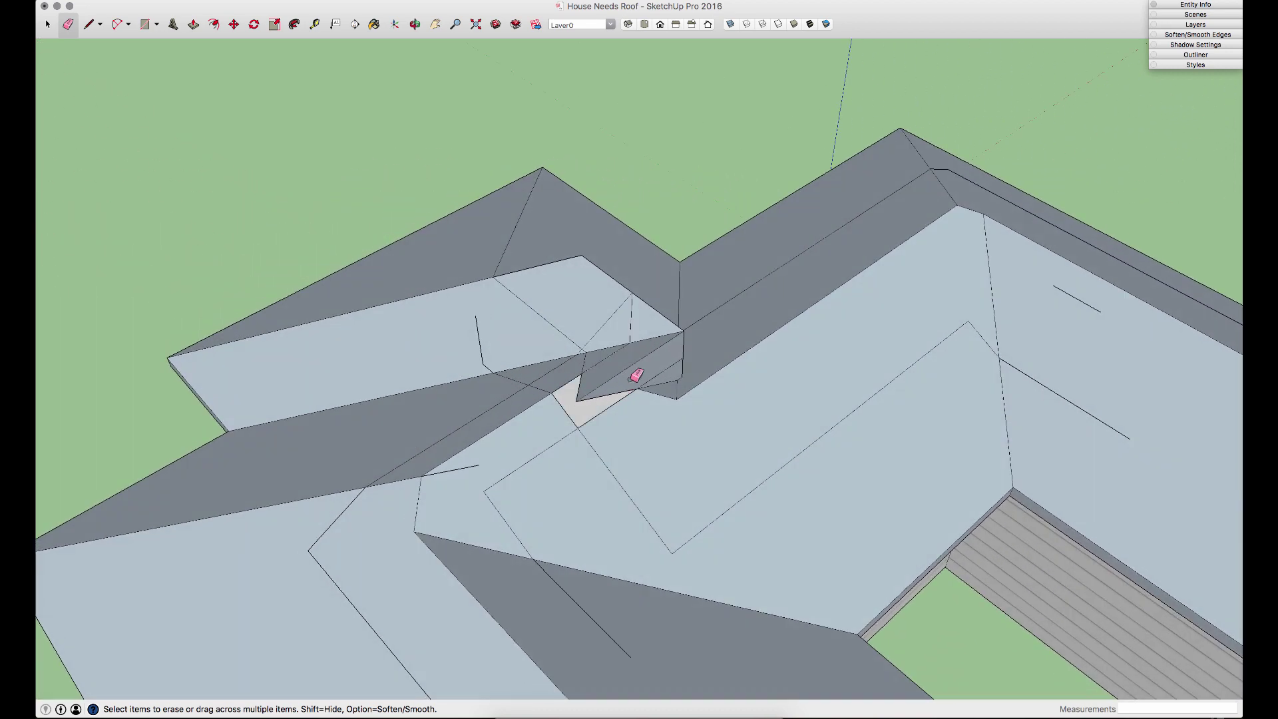
{"action": "left_click", "coordinate": [579, 395]}
{"action": "mouse_move", "coordinate": [692, 378]}
{"action": "middle_mouse_down"}
{"action": "mouse_move", "coordinate": [688, 326]}
{"action": "mouse_move", "coordinate": [656, 337]}
{"action": "mouse_move", "coordinate": [630, 313]}
{"action": "middle_mouse_up"}
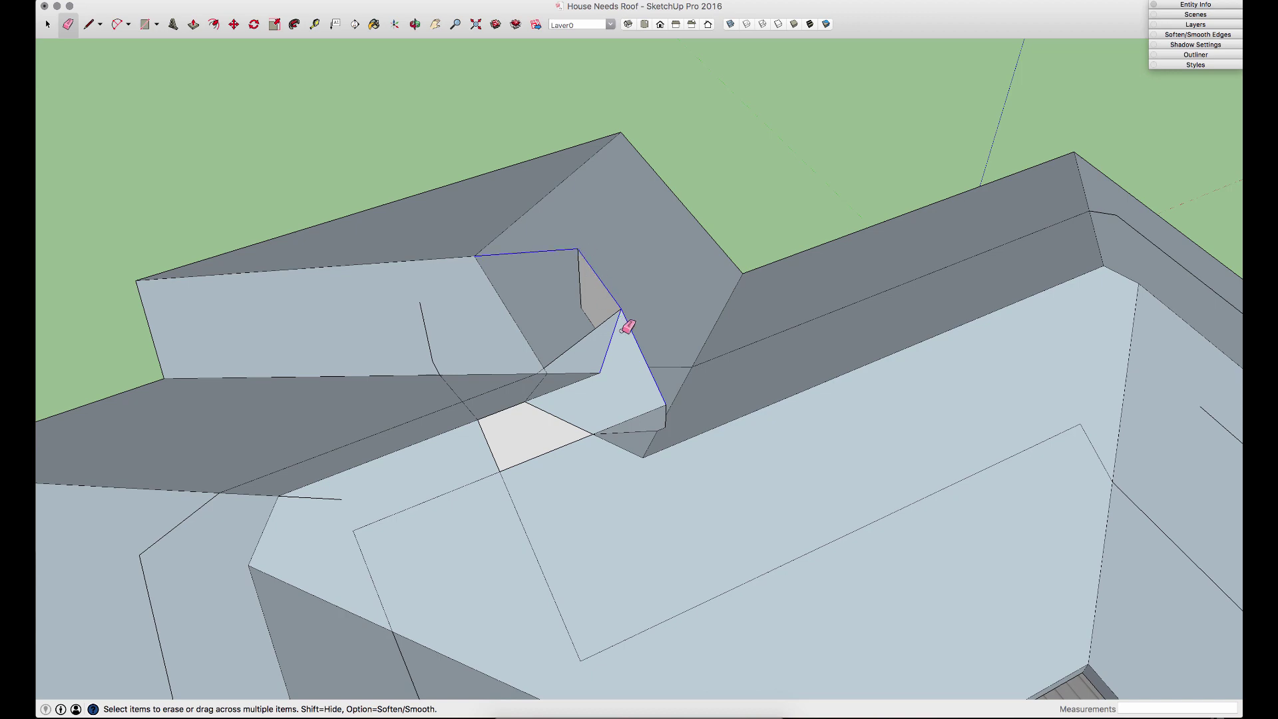
{"action": "left_click", "coordinate": [622, 320]}
{"action": "left_click", "coordinate": [616, 311]}
{"action": "mouse_move", "coordinate": [617, 311]}
{"action": "middle_mouse_down"}
{"action": "mouse_move", "coordinate": [649, 427]}
{"action": "mouse_move", "coordinate": [579, 371]}
{"action": "mouse_move", "coordinate": [468, 336]}
{"action": "mouse_move", "coordinate": [440, 359]}
{"action": "middle_mouse_up"}
{"action": "left_click", "coordinate": [631, 431]}
Step: Draw a line from the roof corner endpoint to close the open roof face
{"action": "key", "text": "l"}
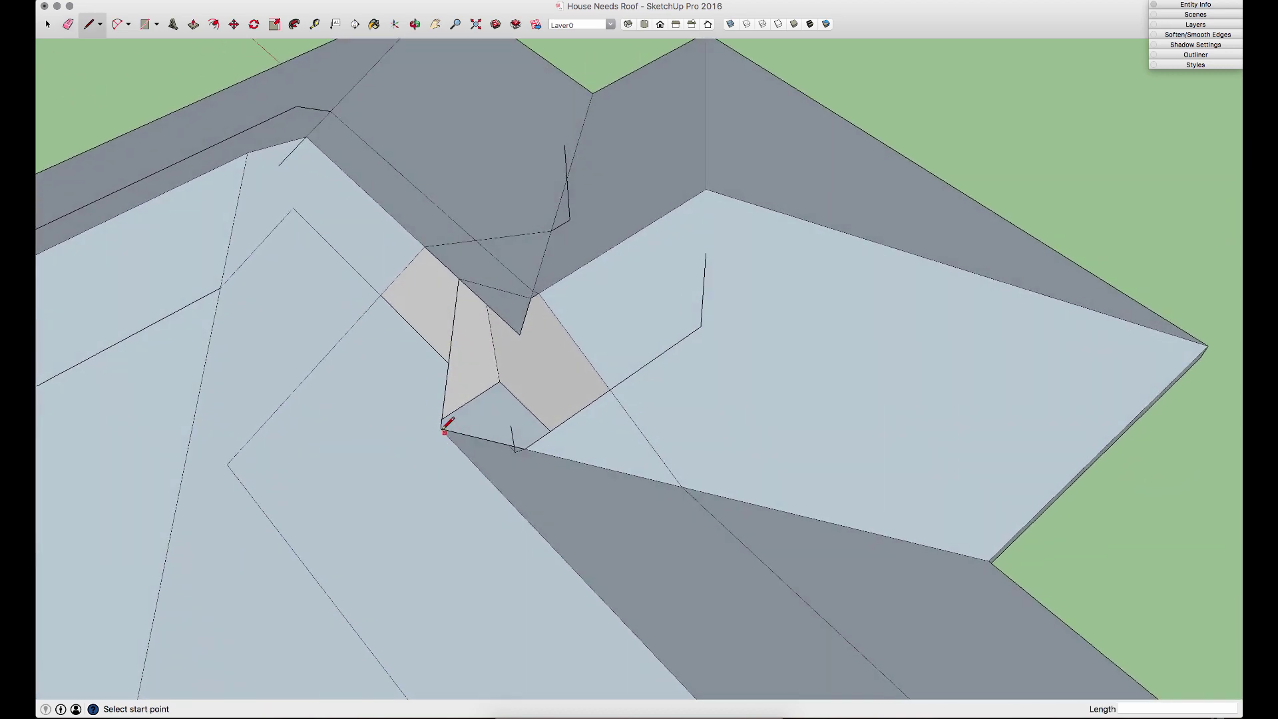
{"action": "left_click", "coordinate": [440, 428]}
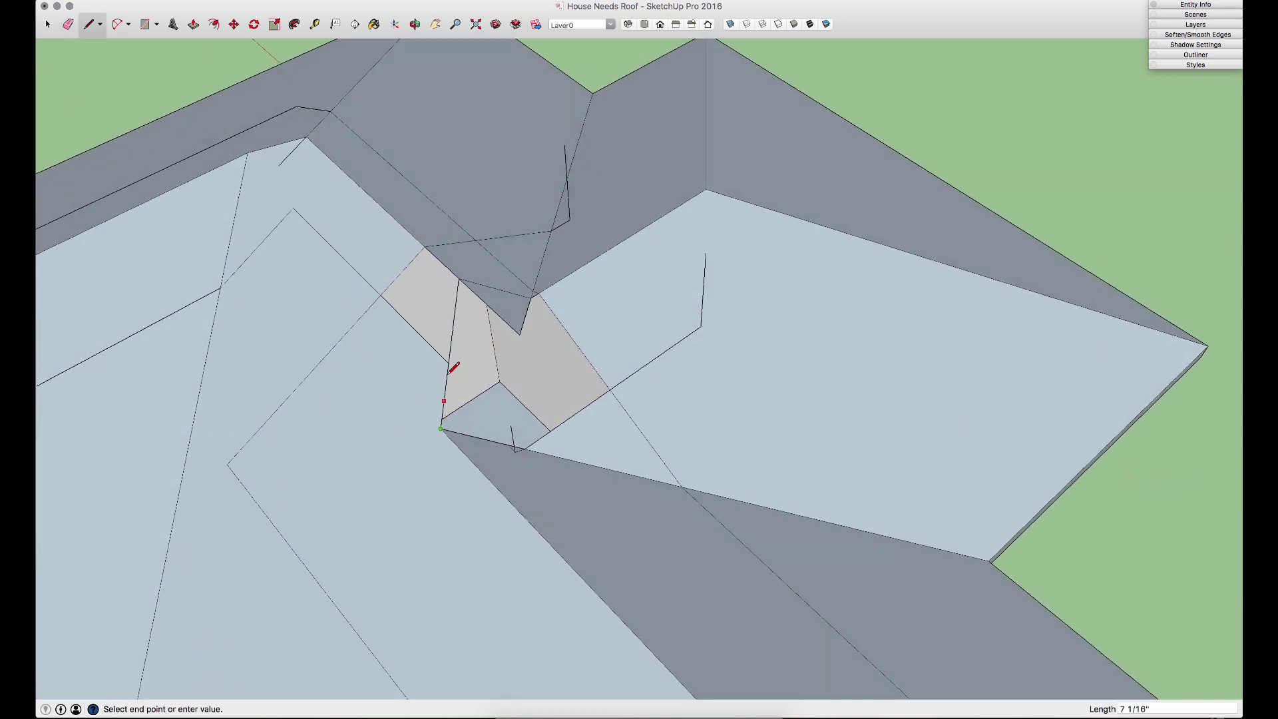
{"action": "left_click", "coordinate": [459, 278]}
{"action": "mouse_move", "coordinate": [462, 273]}
{"action": "middle_mouse_down"}
{"action": "mouse_move", "coordinate": [562, 305]}
{"action": "mouse_move", "coordinate": [502, 298]}
{"action": "mouse_move", "coordinate": [625, 202]}
{"action": "mouse_move", "coordinate": [605, 198]}
{"action": "middle_mouse_up"}
Step: Erase the stray edges on the roof faces, near the ridge and in the dark roof band
{"action": "key", "text": "e"}
{"action": "left_click", "coordinate": [479, 296]}
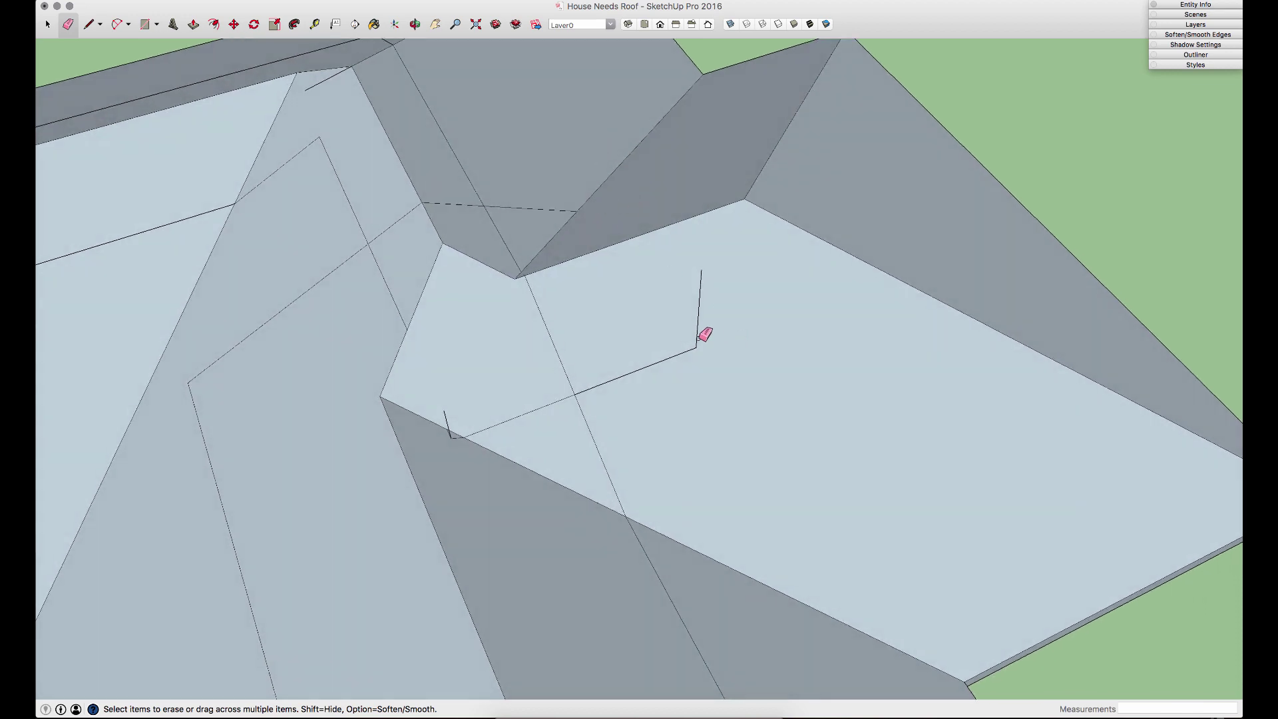
{"action": "mouse_move", "coordinate": [677, 370]}
{"action": "middle_mouse_down"}
{"action": "mouse_move", "coordinate": [551, 353]}
{"action": "mouse_move", "coordinate": [571, 302]}
{"action": "middle_mouse_up"}
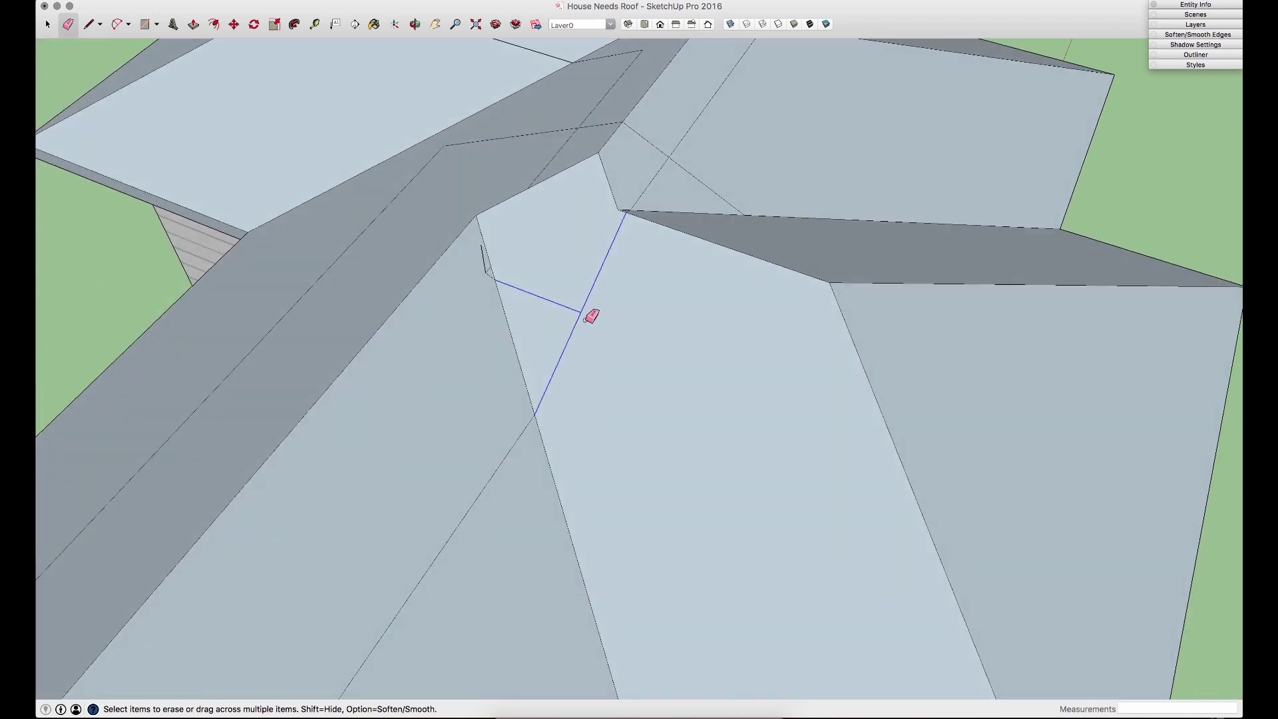
{"action": "left_click", "coordinate": [589, 313]}
{"action": "left_click", "coordinate": [501, 466]}
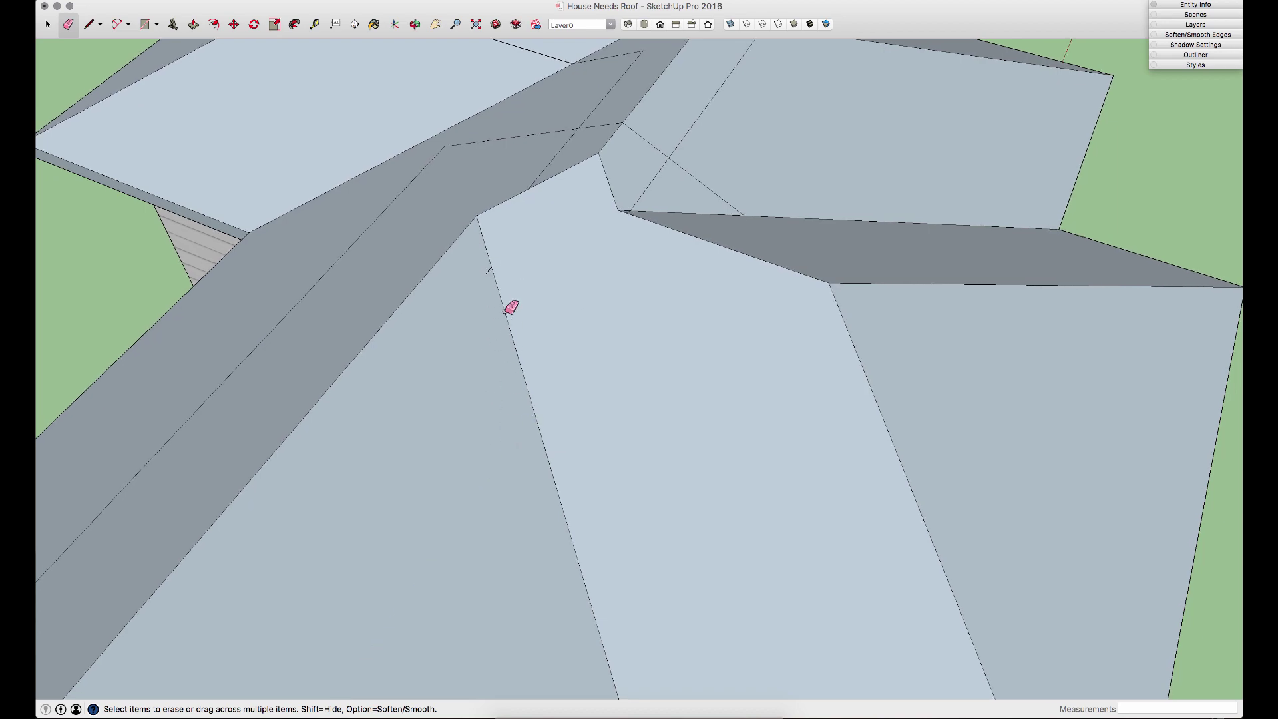
{"action": "mouse_move", "coordinate": [487, 272]}
{"action": "middle_mouse_down"}
{"action": "mouse_move", "coordinate": [628, 210]}
{"action": "mouse_move", "coordinate": [742, 244]}
{"action": "mouse_move", "coordinate": [662, 186]}
{"action": "middle_mouse_up"}
{"action": "left_click", "coordinate": [706, 238]}
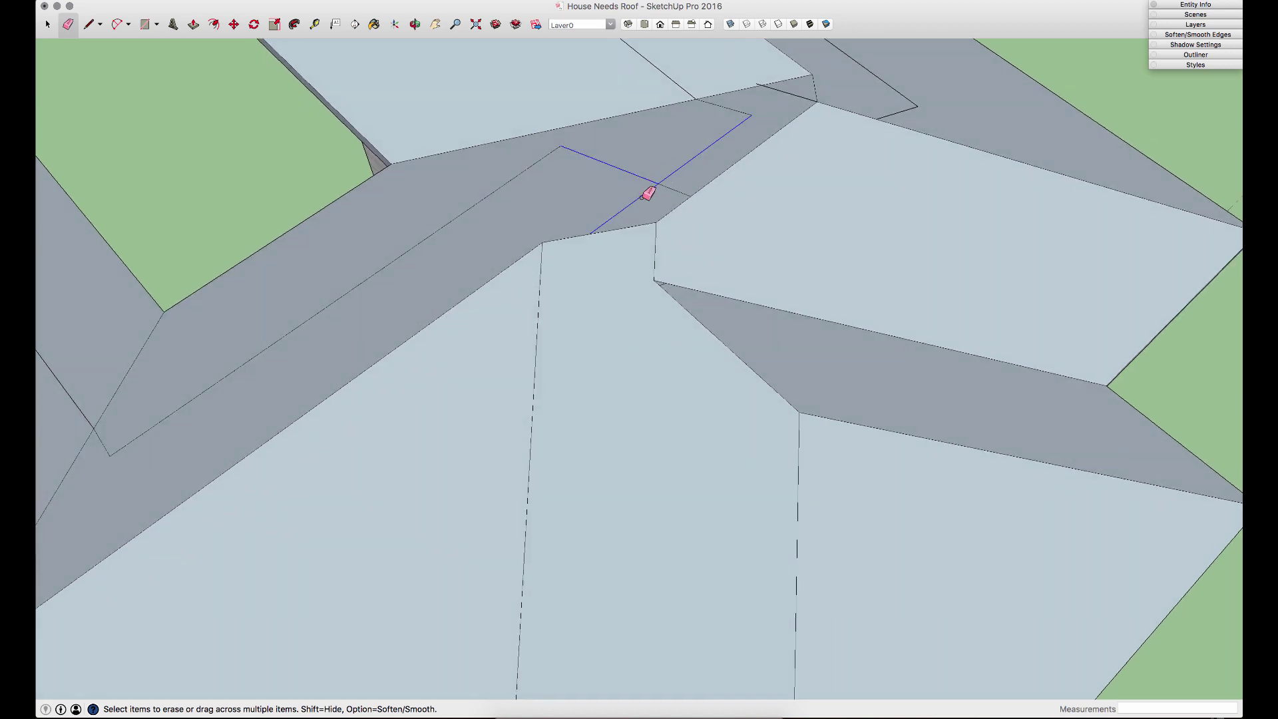
{"action": "left_click_drag", "start_coordinate": [676, 175], "coordinate": [692, 153]}
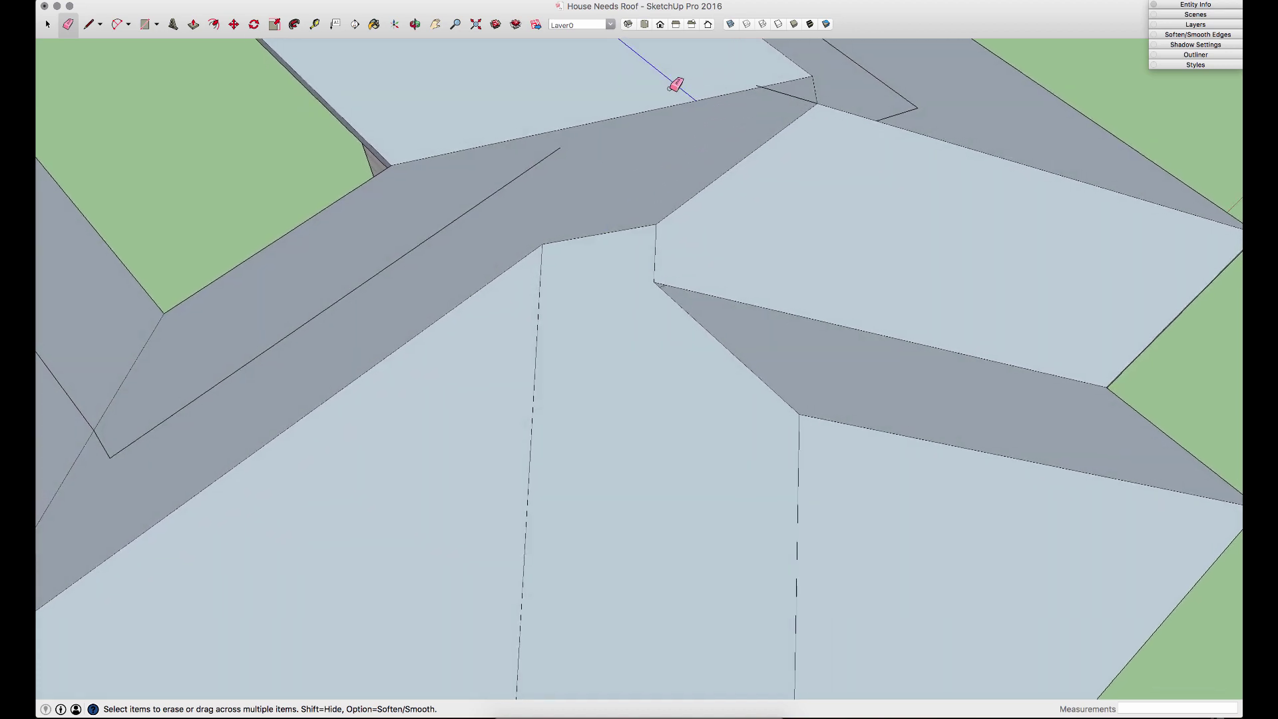
{"action": "mouse_move", "coordinate": [676, 80]}
{"action": "middle_mouse_down"}
{"action": "mouse_move", "coordinate": [763, 120]}
{"action": "mouse_move", "coordinate": [777, 192]}
{"action": "middle_mouse_up"}
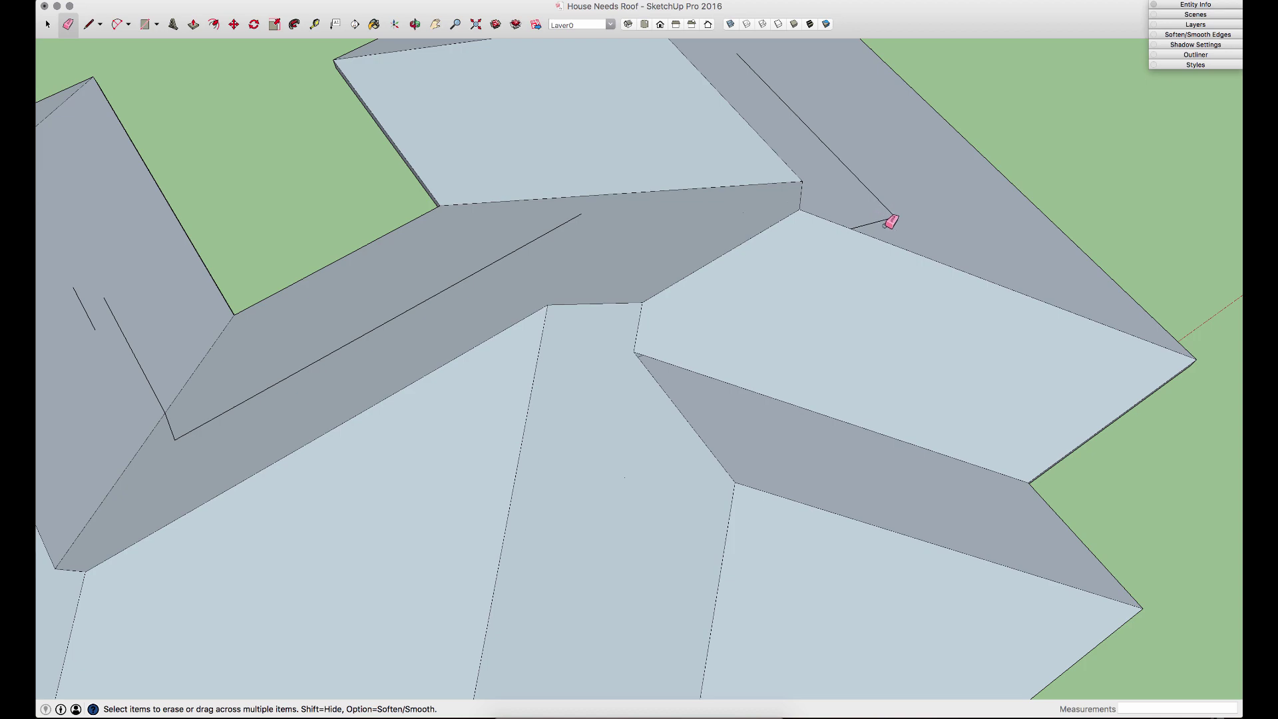
{"action": "left_click_drag", "start_coordinate": [885, 198], "coordinate": [885, 200]}
Step: Erase the long stray edge along the roof band and a diagonal edge, then zoom out to check
{"action": "mouse_move", "coordinate": [885, 200]}
{"action": "middle_mouse_down"}
{"action": "mouse_move", "coordinate": [500, 260]}
{"action": "mouse_move", "coordinate": [446, 345]}
{"action": "middle_mouse_up"}
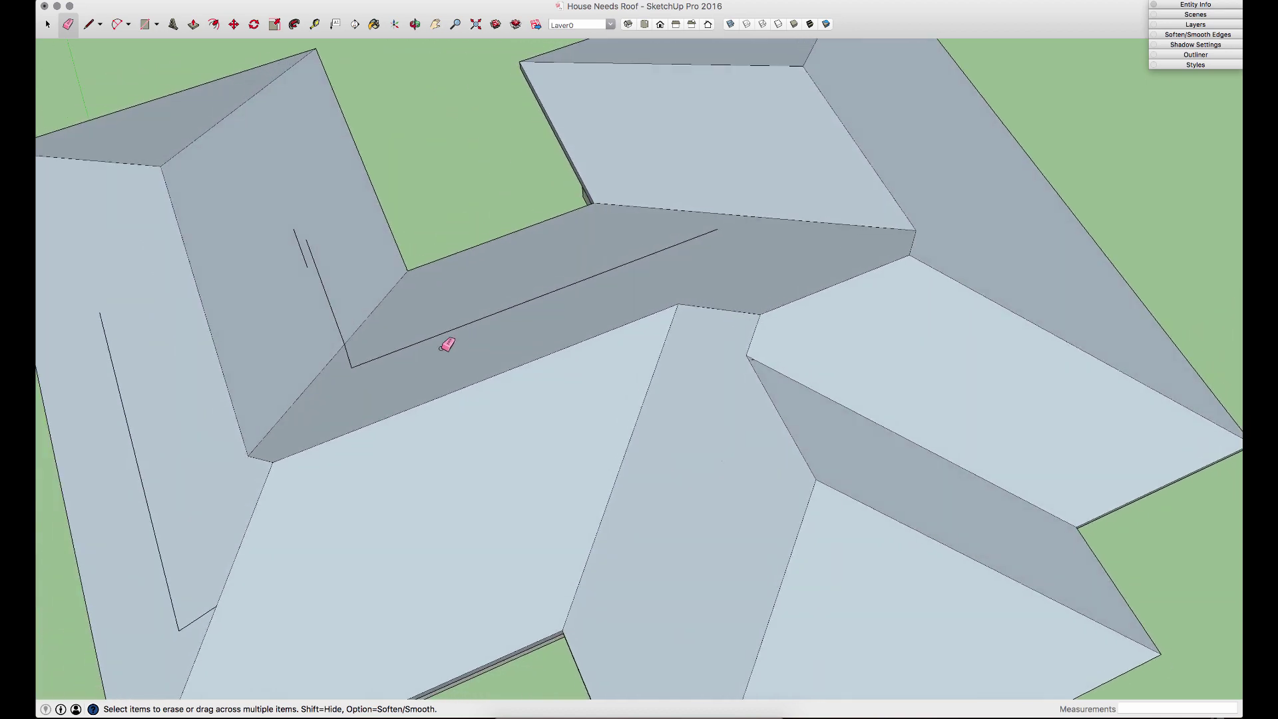
{"action": "left_click", "coordinate": [408, 342]}
{"action": "left_click", "coordinate": [301, 250]}
{"action": "middle_click_drag", "start_coordinate": [301, 251], "coordinate": [315, 260]}
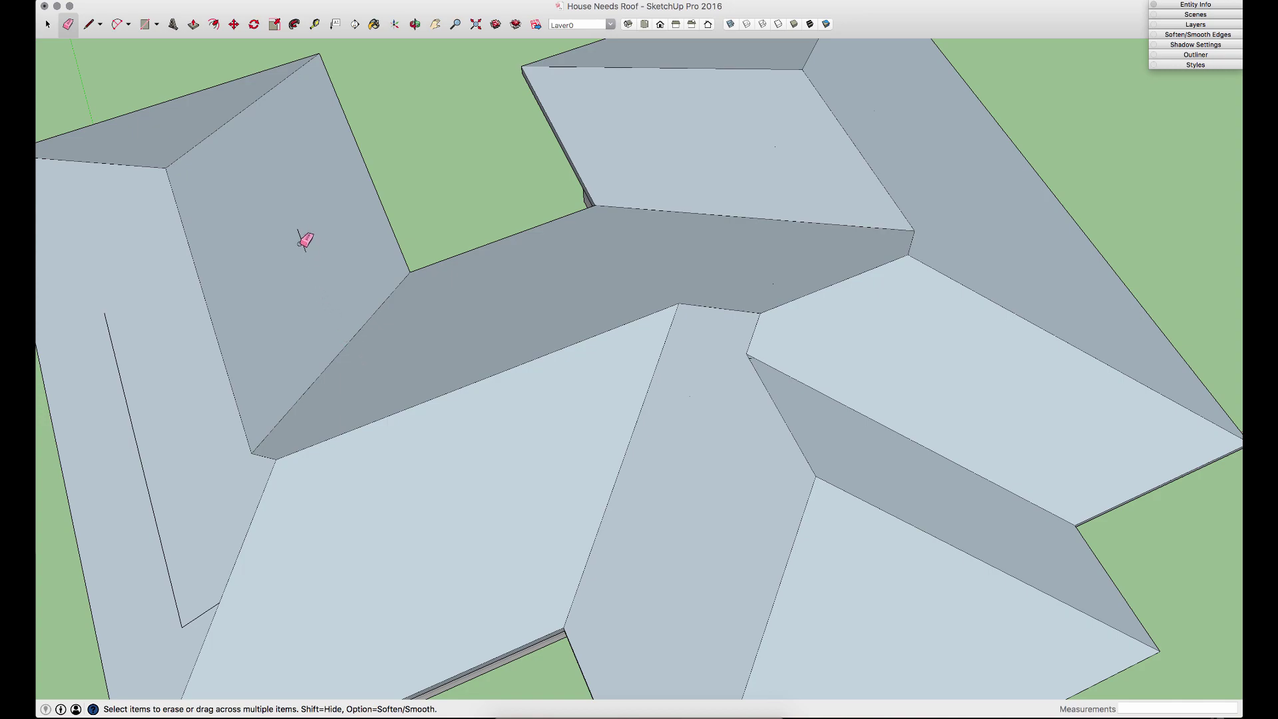
{"action": "scroll", "coordinate": [251, 502], "scroll_direction": "down", "scroll_amount": 5}
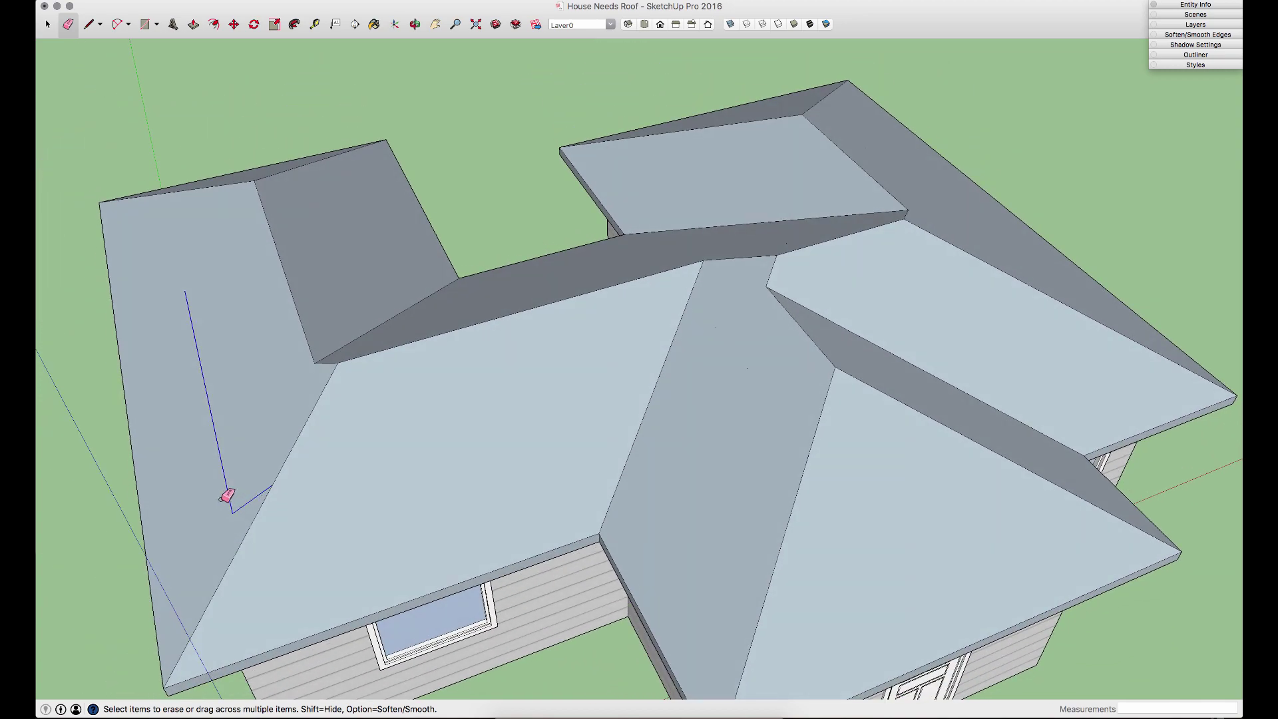
{"action": "middle_click_drag", "start_coordinate": [223, 496], "coordinate": [711, 258]}
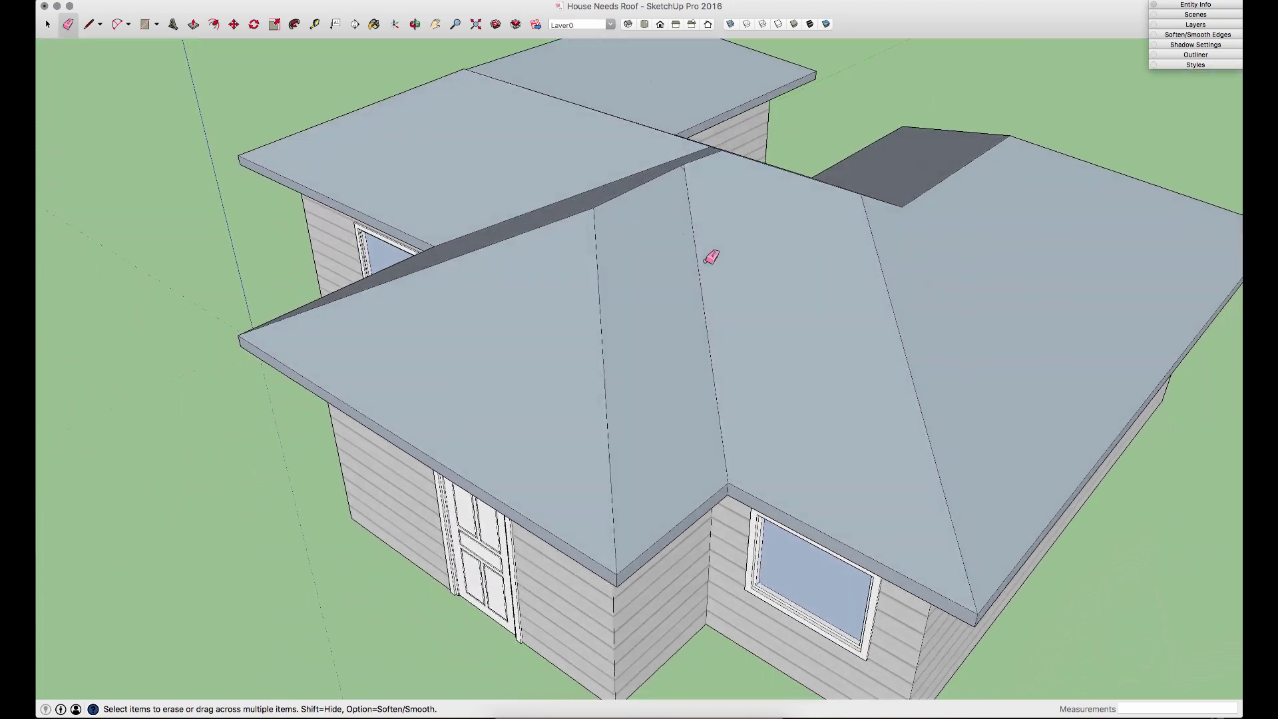
{"action": "scroll", "coordinate": [711, 257], "scroll_direction": "down", "scroll_amount": 5}
{"action": "middle_click_drag", "start_coordinate": [659, 334], "coordinate": [777, 337]}
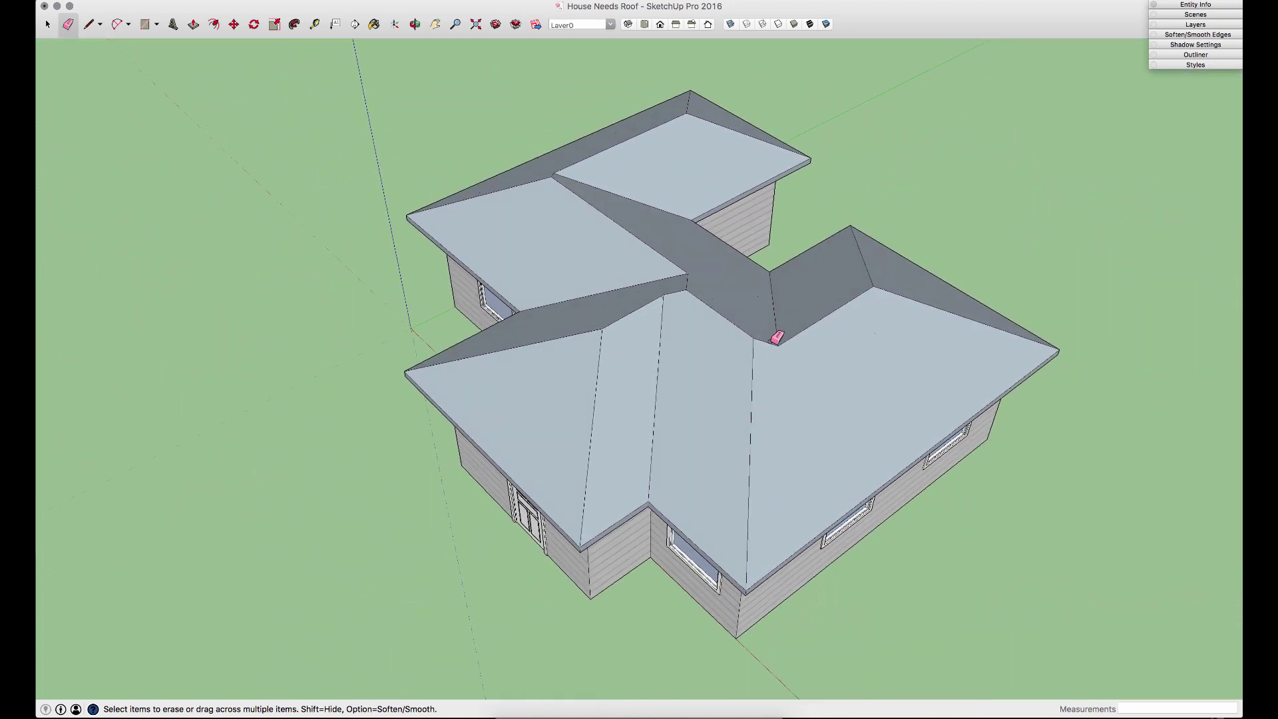
Step: Select the whole connected roof and reverse its faces so the white sides face outward
{"action": "key", "text": "space"}
{"action": "left_click", "coordinate": [701, 373]}
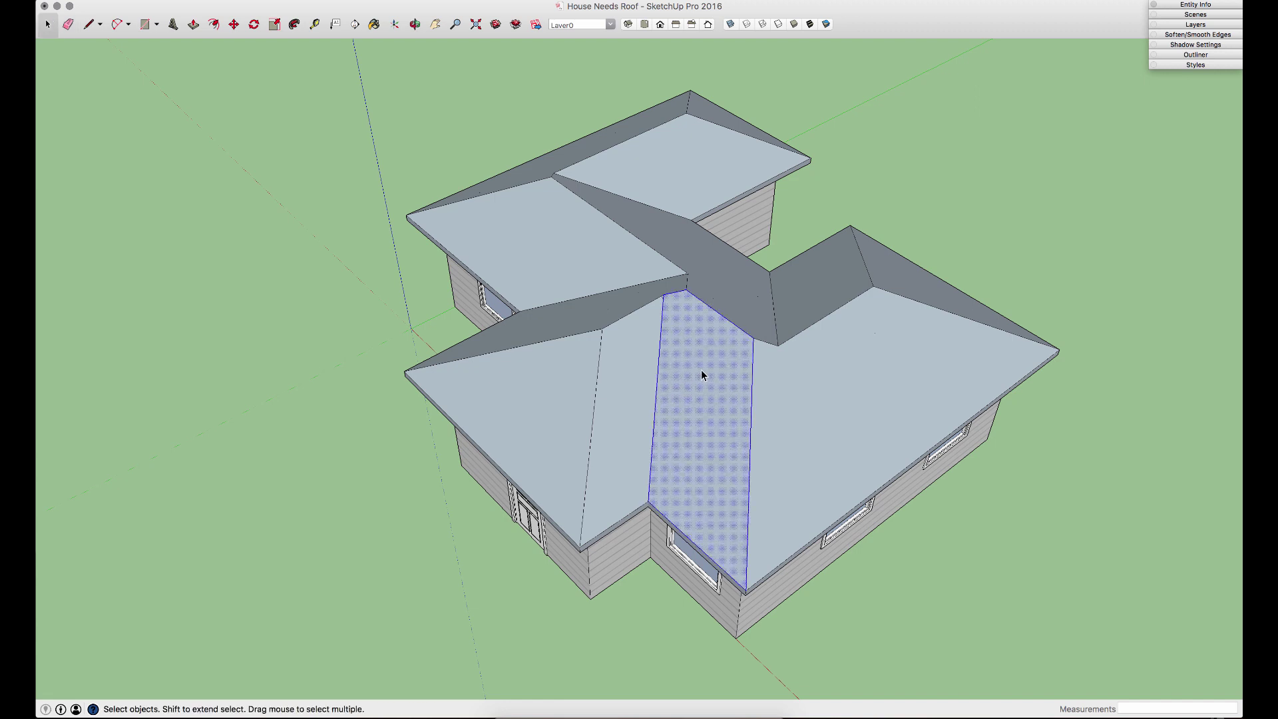
{"action": "triple_click", "coordinate": [701, 371]}
{"action": "right_click", "coordinate": [703, 370]}
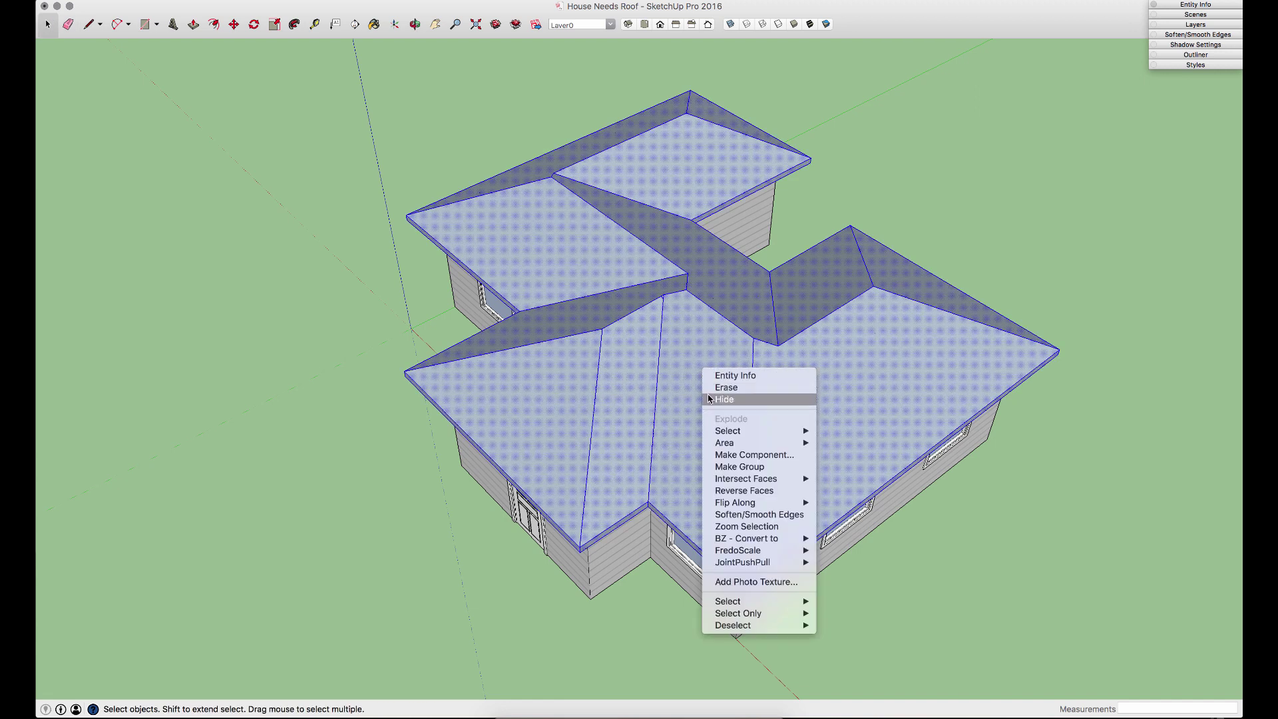
{"action": "left_click", "coordinate": [737, 490]}
{"action": "middle_click_drag", "start_coordinate": [736, 490], "coordinate": [711, 317]}
Step: Cancel an accidental line, zoom out to show the whole house, and deselect the roof
{"action": "key", "text": "l"}
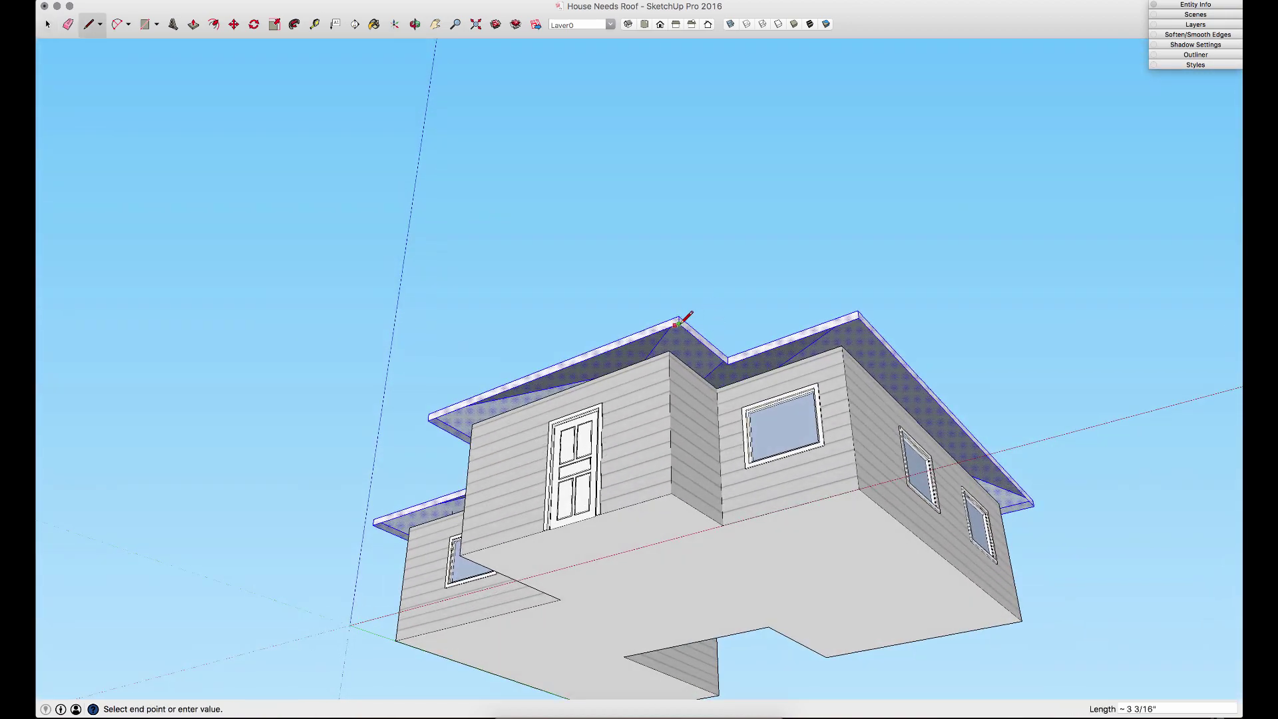
{"action": "key", "text": "Escape"}
{"action": "middle_click_drag", "start_coordinate": [844, 430], "coordinate": [807, 427]}
{"action": "mouse_move", "coordinate": [797, 418]}
{"action": "middle_mouse_down"}
{"action": "mouse_move", "coordinate": [1061, 521]}
{"action": "mouse_move", "coordinate": [1048, 515]}
{"action": "middle_mouse_up"}
{"action": "key", "text": "space"}
{"action": "left_click", "coordinate": [1061, 521]}
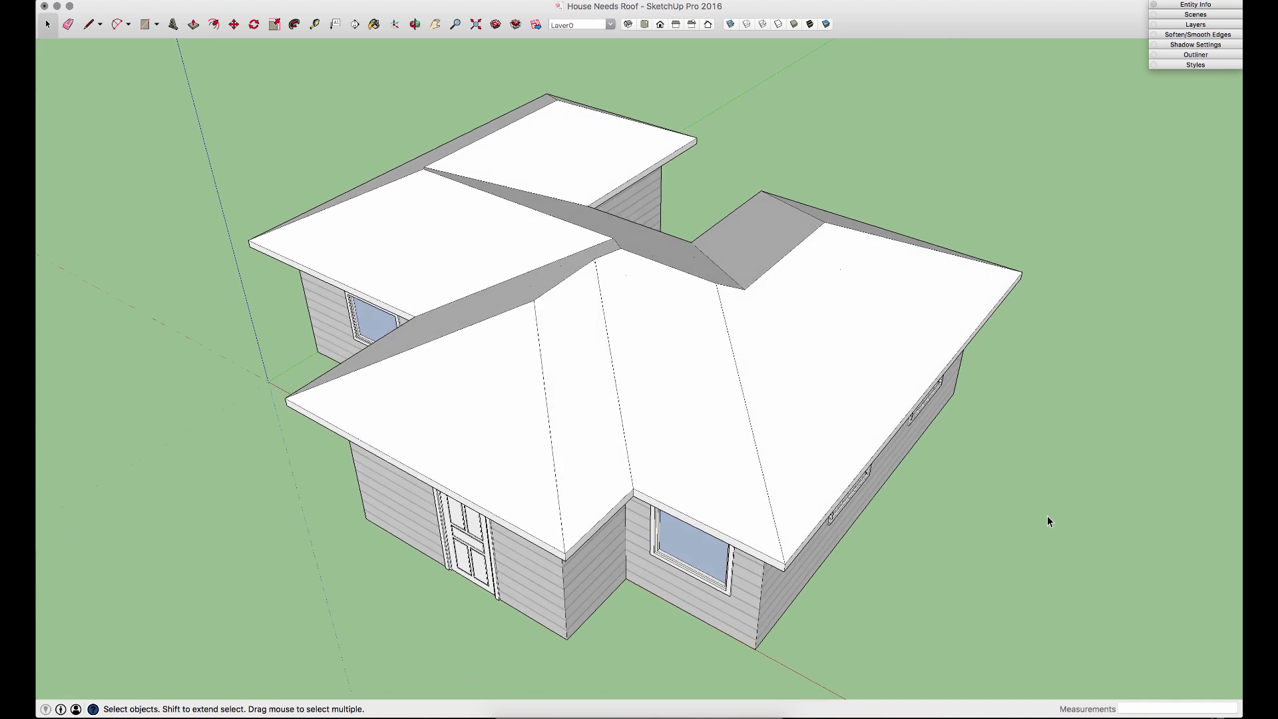